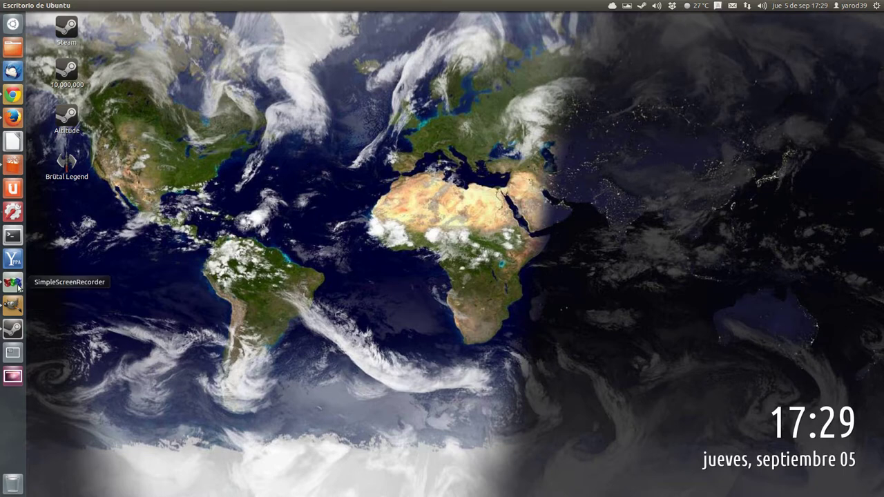
Bring up the '3.10. Tinta' Ink tool manual in Chrome and scroll down it.
left_click(21, 103)
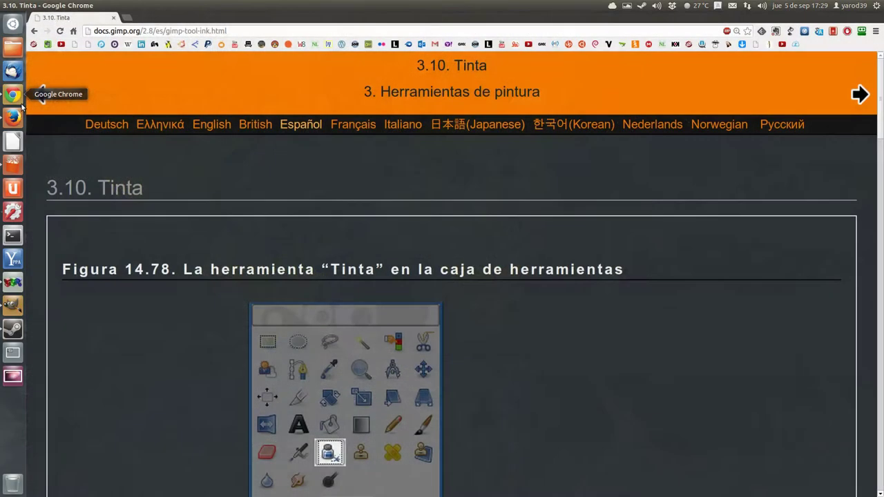
scroll(203, 174, "down", 2)
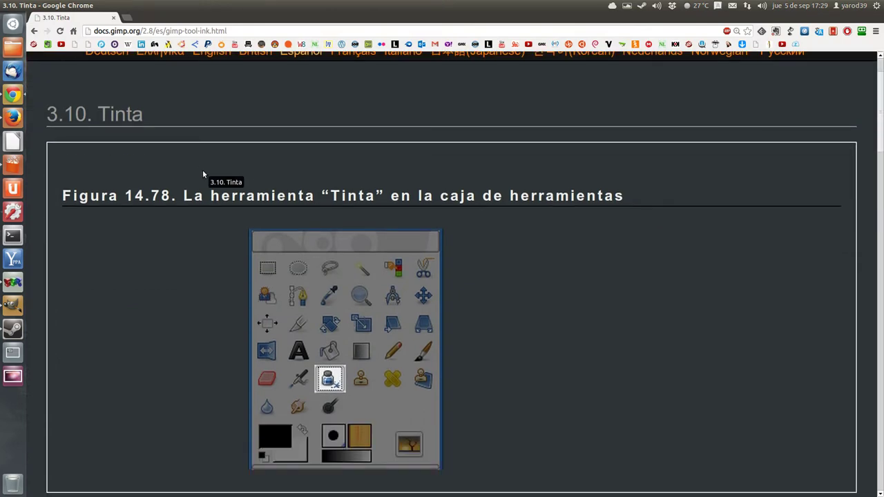
scroll(203, 174, "down", 2)
scroll(203, 174, "down", 1)
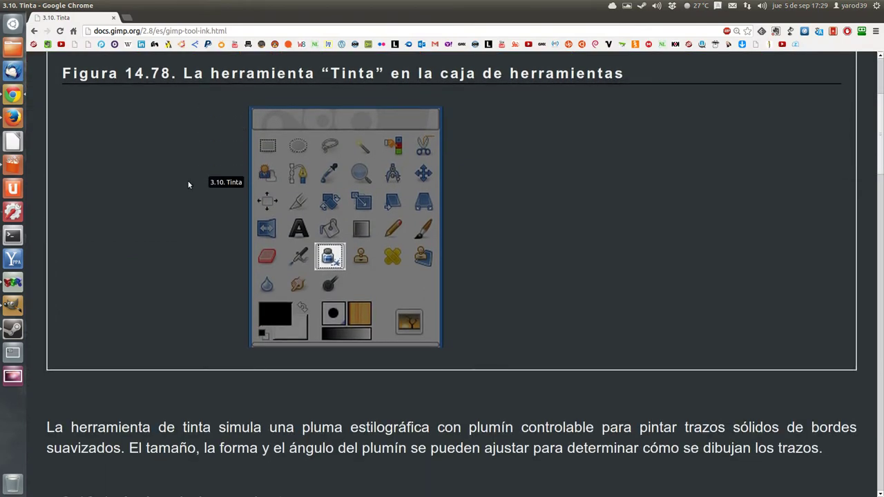
Glance at GIMP, then return to the manual and scroll on to section 3.10.1.
left_click(11, 308)
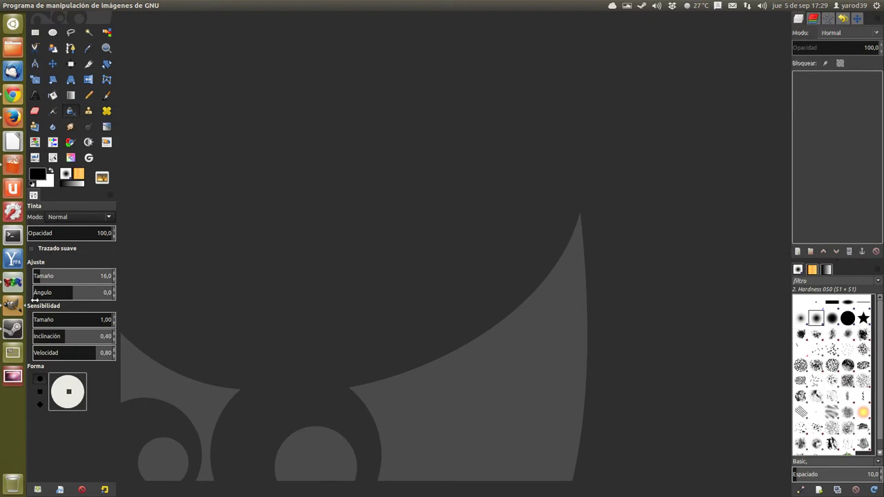
left_click(12, 95)
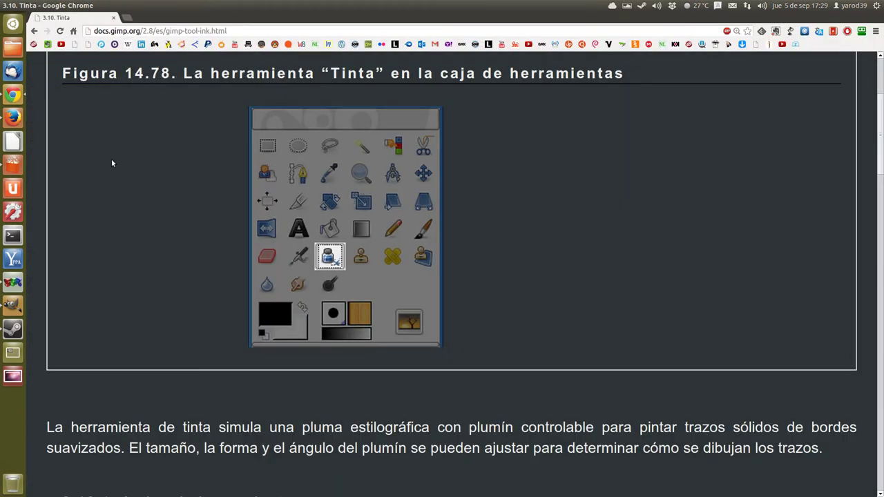
scroll(111, 160, "down", 2)
scroll(111, 160, "down", 2)
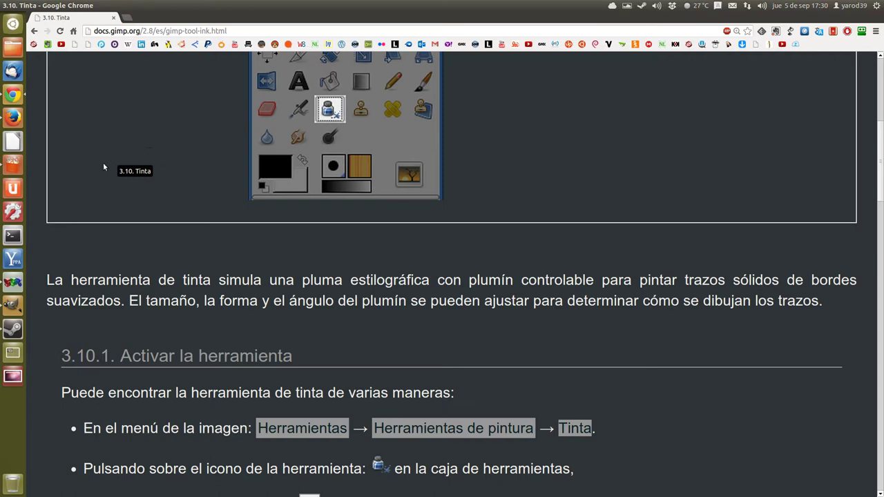
Create a landscape A4 (300ppi) image and draw two black zigzag ink strokes on it.
left_click(12, 304)
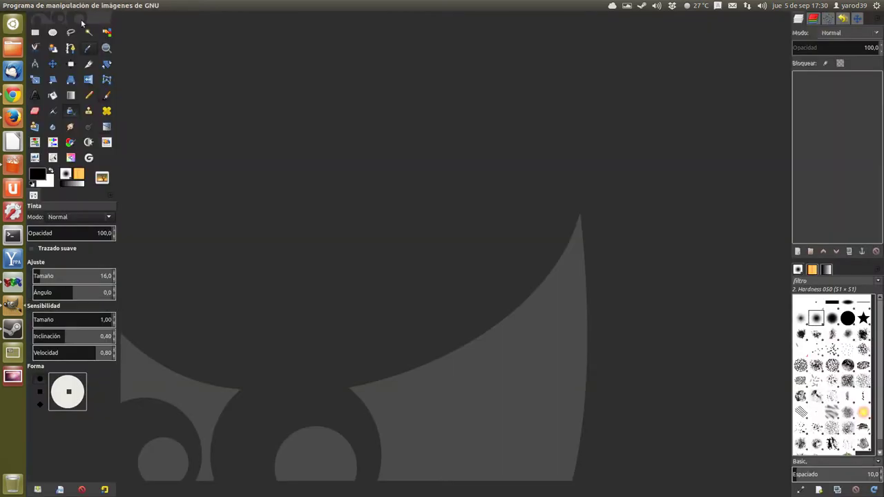
left_click(44, 4)
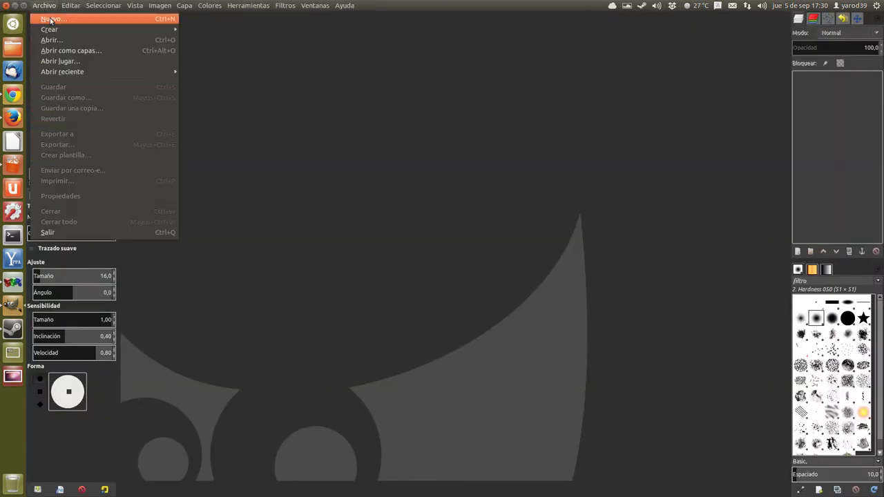
left_click(50, 20)
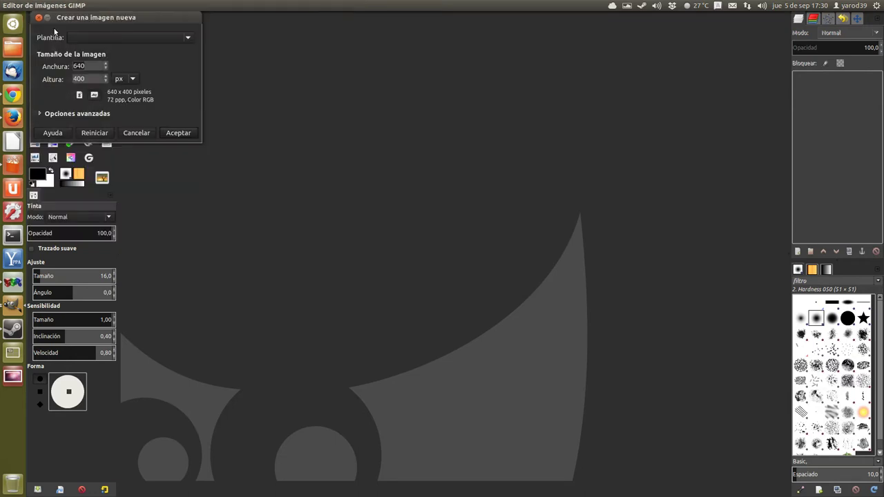
left_click(122, 39)
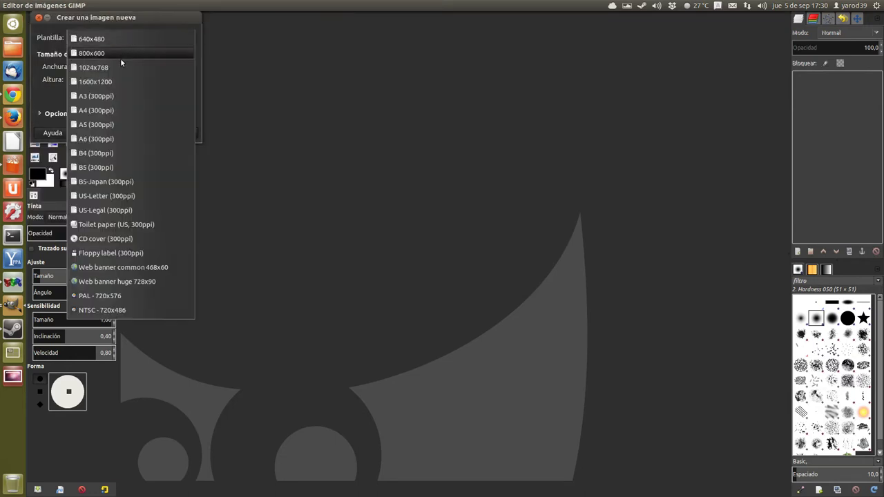
left_click(123, 112)
left_click(95, 95)
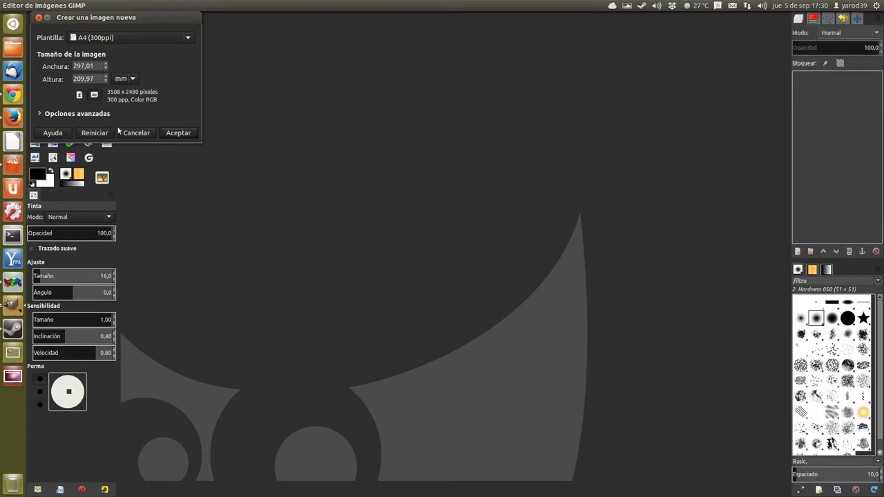
left_click(178, 133)
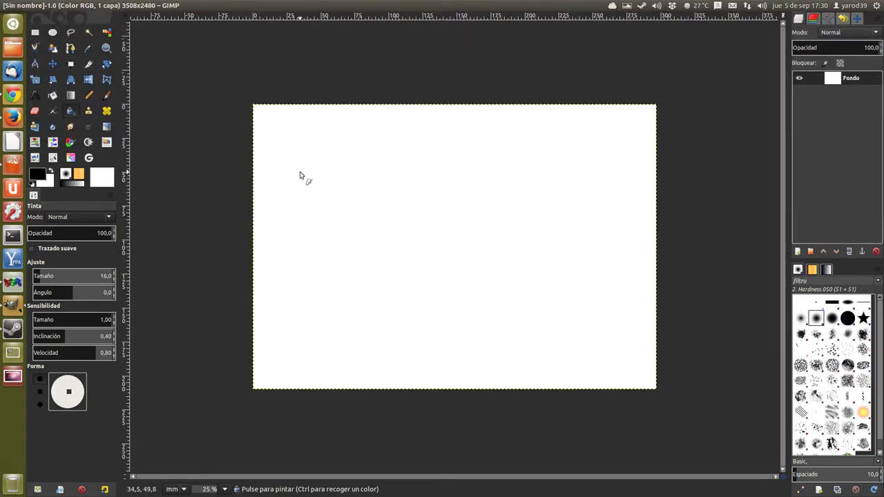
left_click_drag(299, 171, 489, 314)
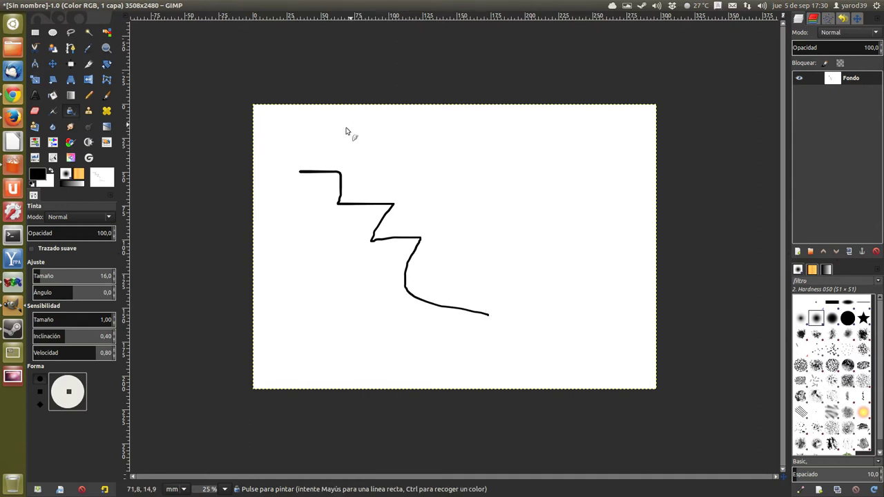
mouse_move(336, 136)
left_mouse_down()
mouse_move(419, 176)
mouse_move(493, 229)
mouse_move(508, 286)
left_mouse_up()
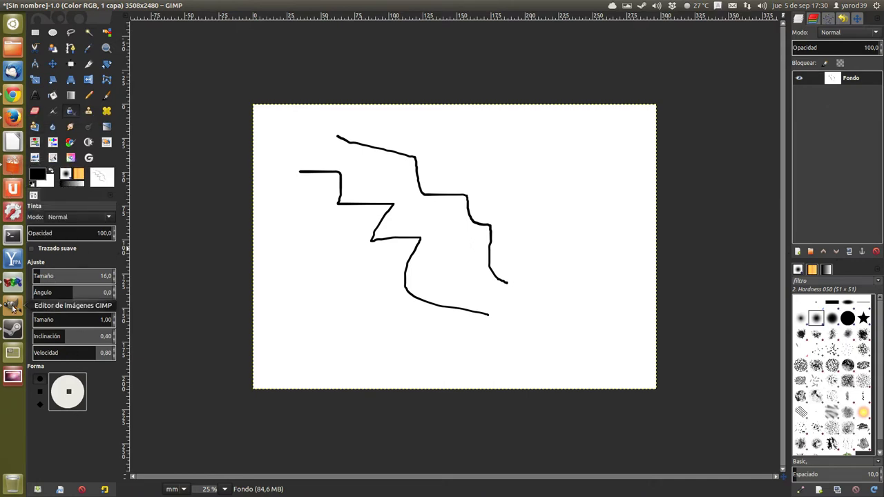
Back in Chrome, scroll the Tinta page past 3.10.2 to the 3.10.3 Opciones section.
left_click(11, 93)
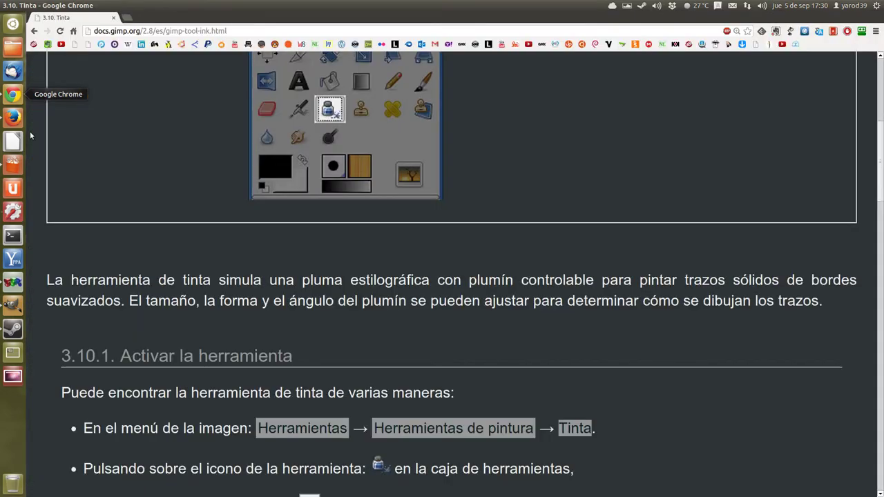
scroll(111, 331, "down", 2)
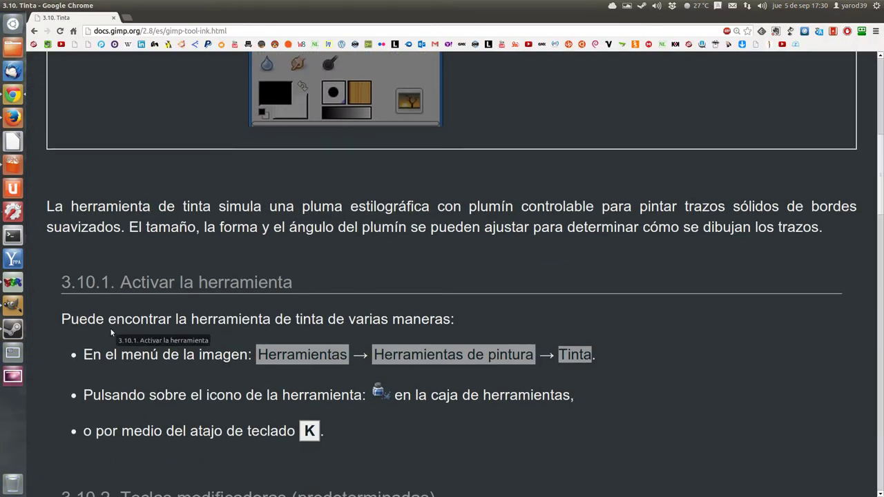
scroll(111, 328, "down", 2)
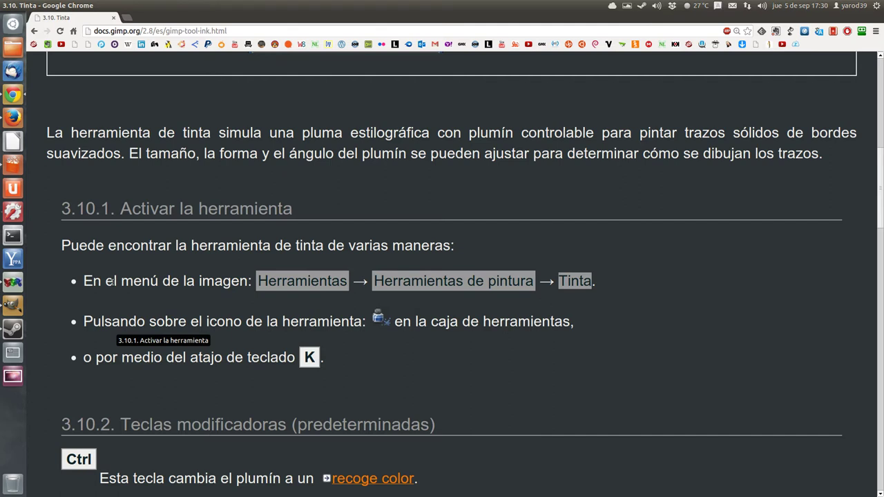
scroll(110, 281, "down", 1)
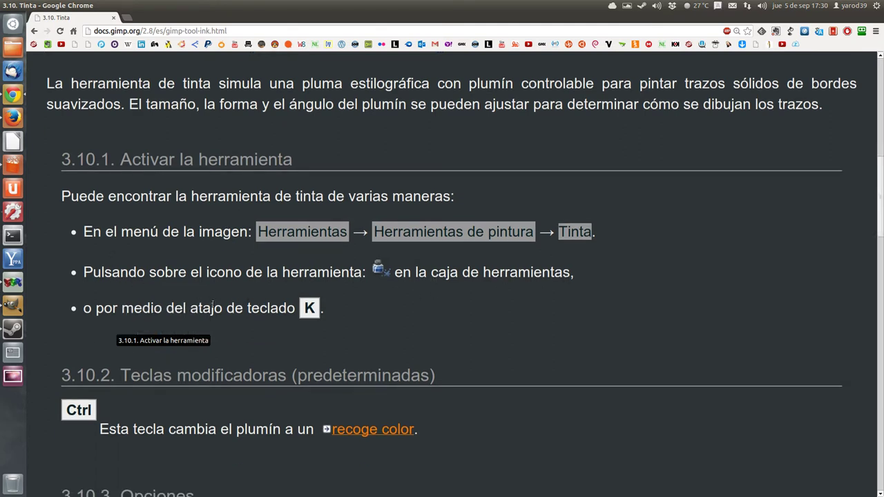
scroll(212, 307, "down", 1)
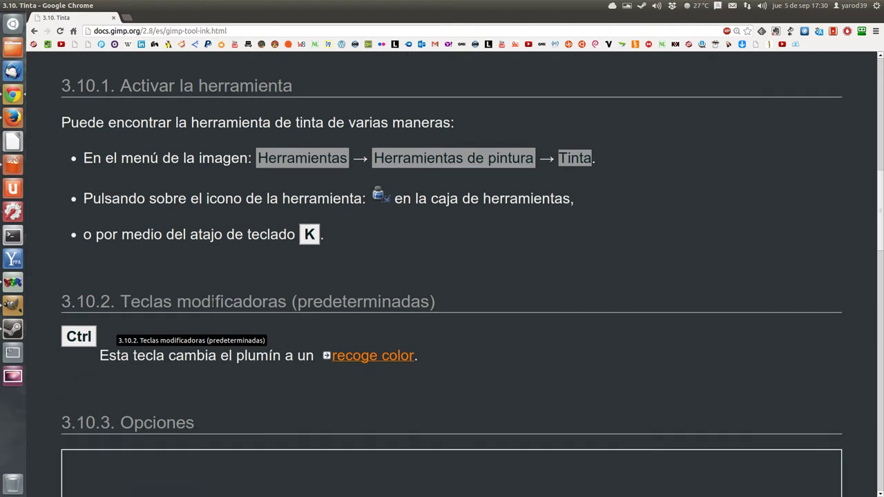
scroll(213, 307, "down", 2)
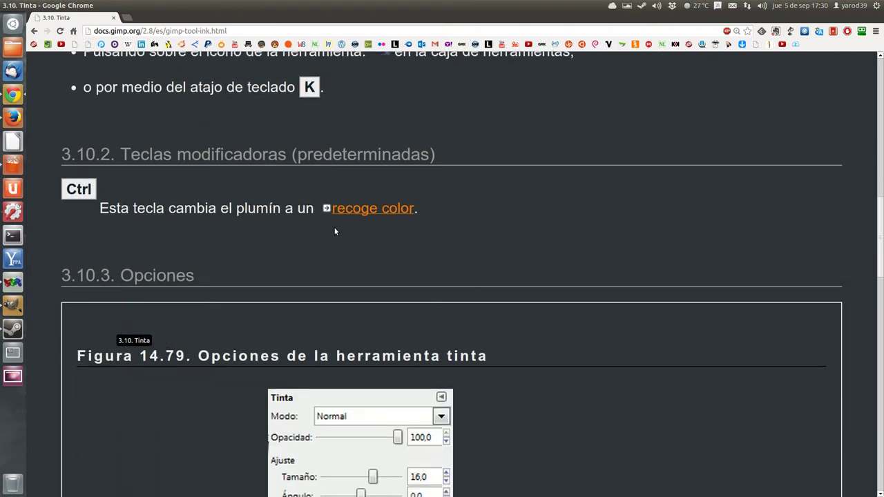
scroll(230, 245, "down", 1)
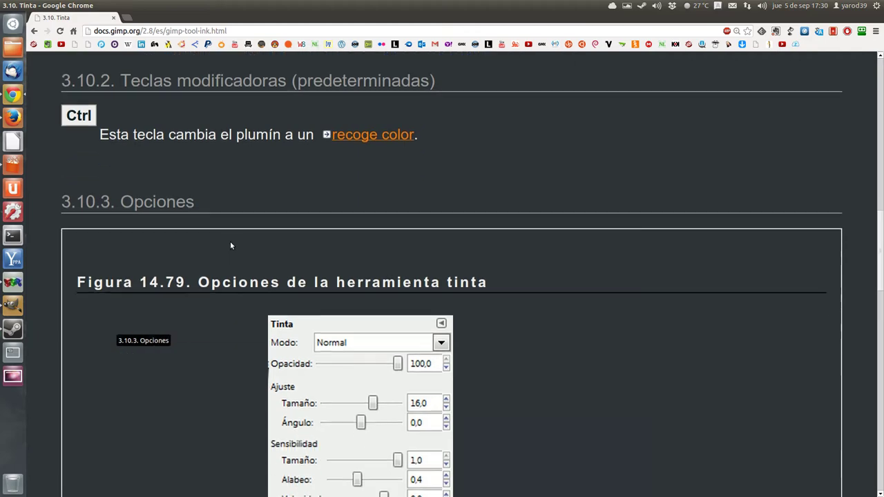
scroll(231, 245, "down", 1)
scroll(231, 245, "down", 4)
scroll(231, 245, "down", 2)
scroll(231, 245, "down", 1)
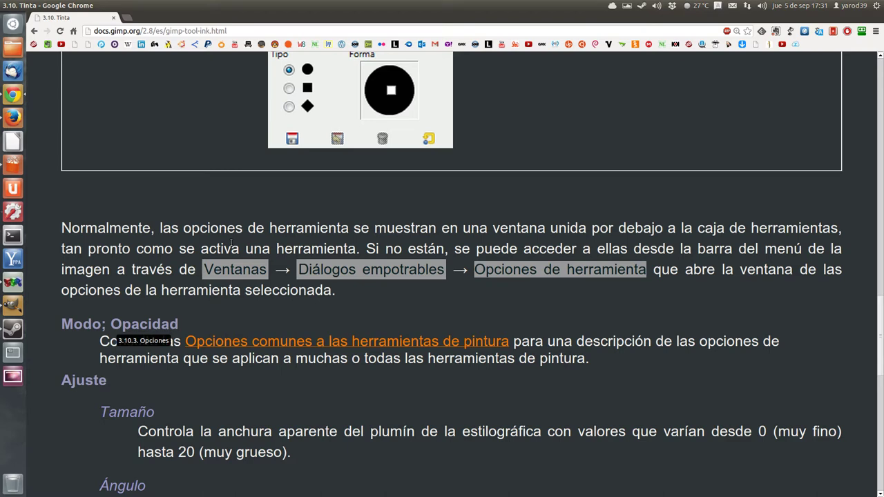
Read through the Tamaño, Ángulo, Inclinación and Velocidad option descriptions.
scroll(231, 243, "down", 1)
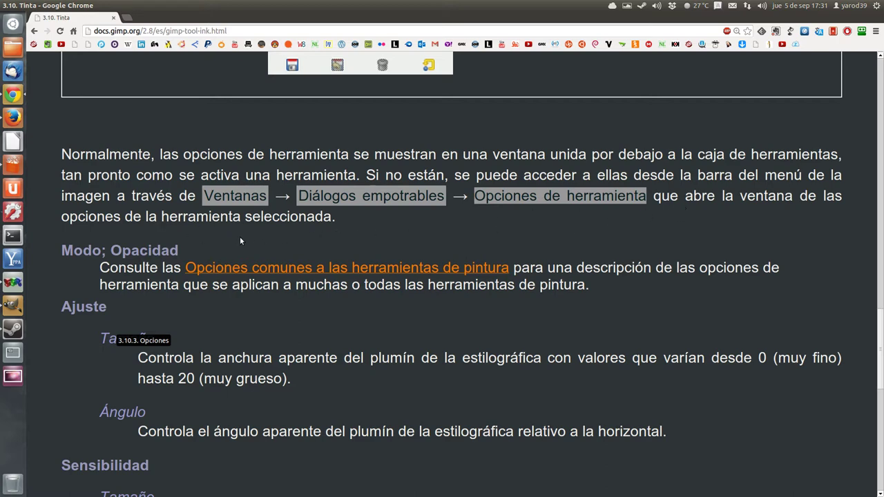
scroll(232, 240, "down", 1)
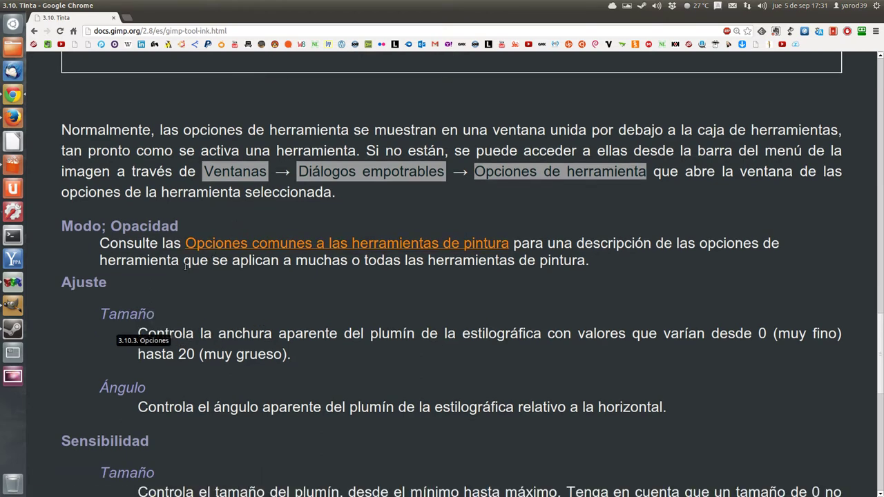
scroll(185, 266, "down", 1)
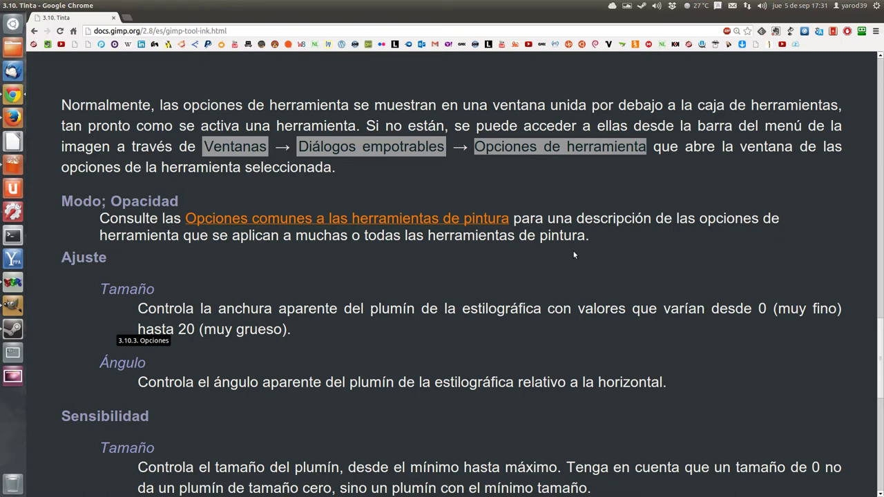
scroll(221, 275, "down", 1)
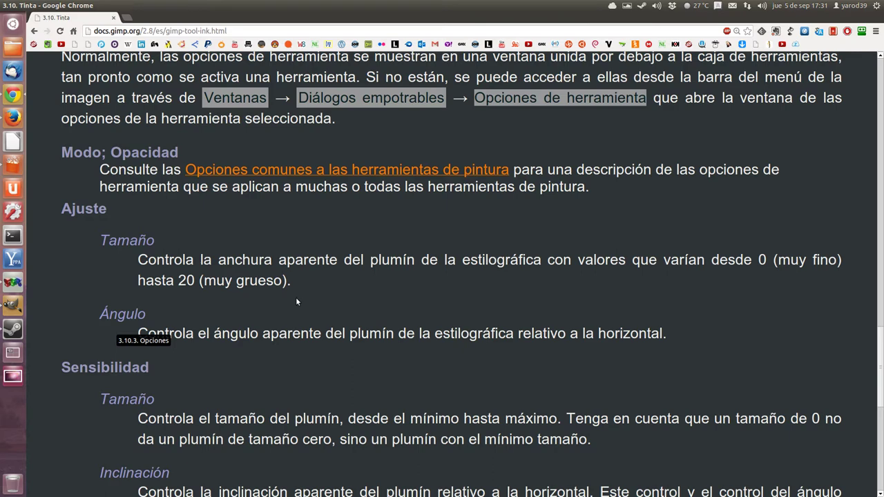
scroll(297, 301, "down", 2)
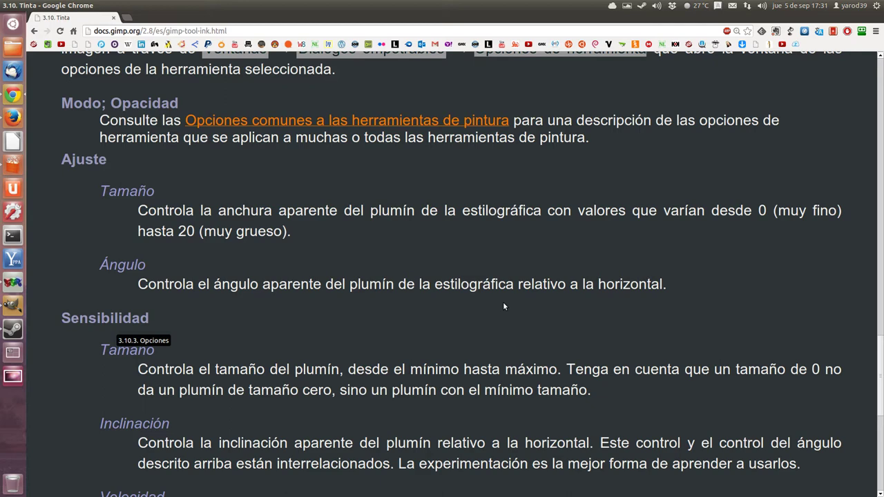
scroll(502, 302, "down", 1)
scroll(318, 307, "down", 1)
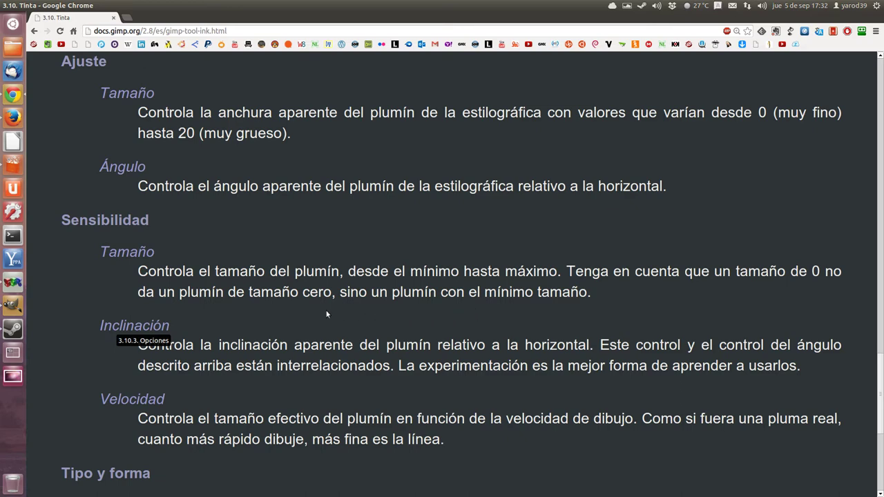
Scroll to the Tipo y forma section covering circular, square and diamond nibs.
scroll(281, 308, "down", 1)
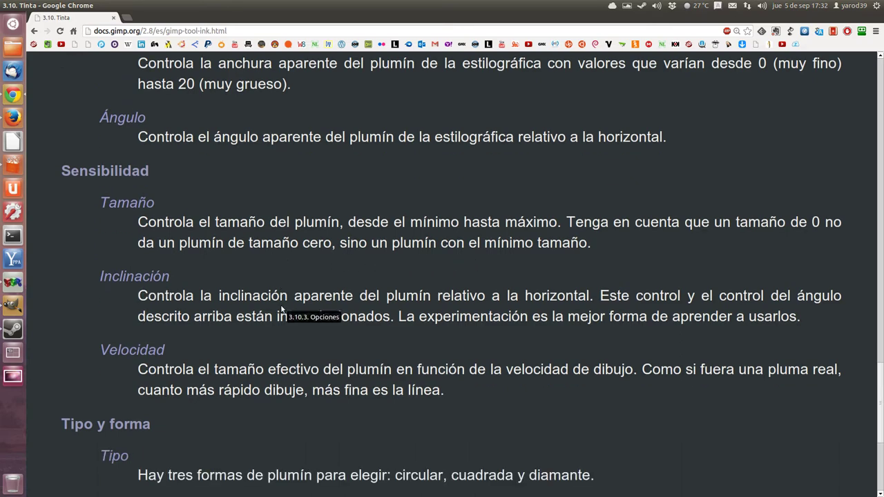
scroll(281, 309, "down", 1)
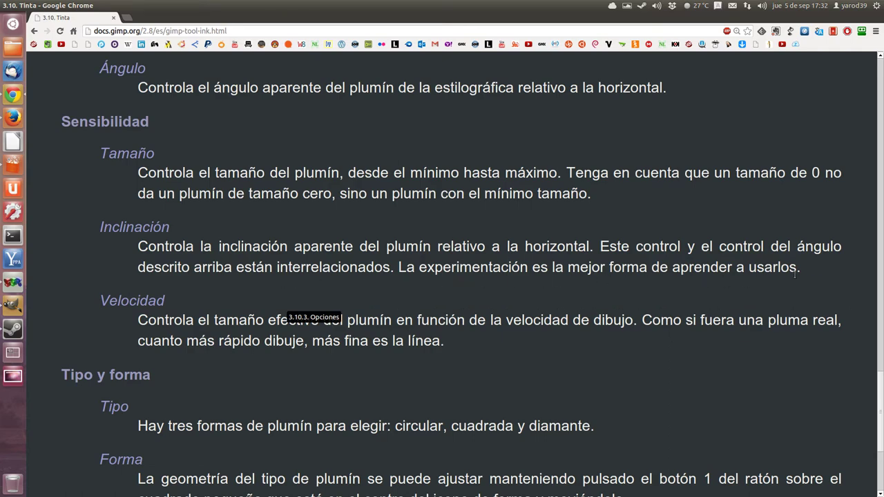
scroll(150, 293, "down", 1)
scroll(150, 294, "down", 1)
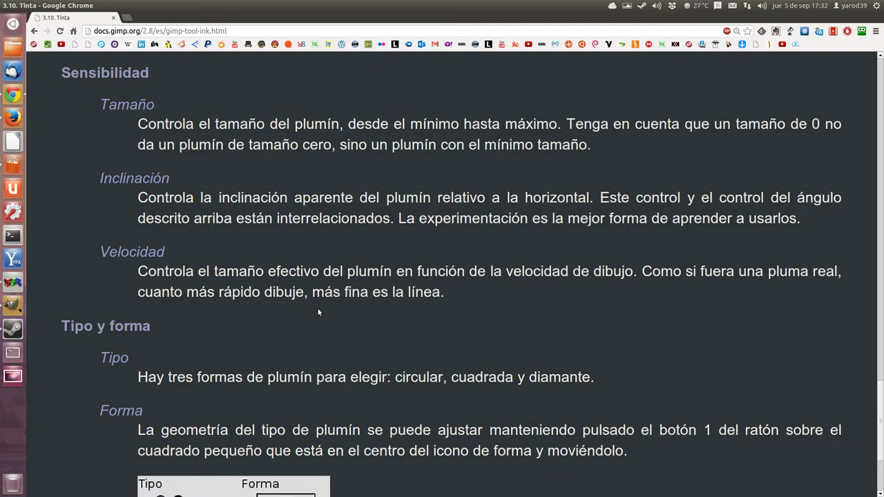
scroll(204, 325, "down", 3)
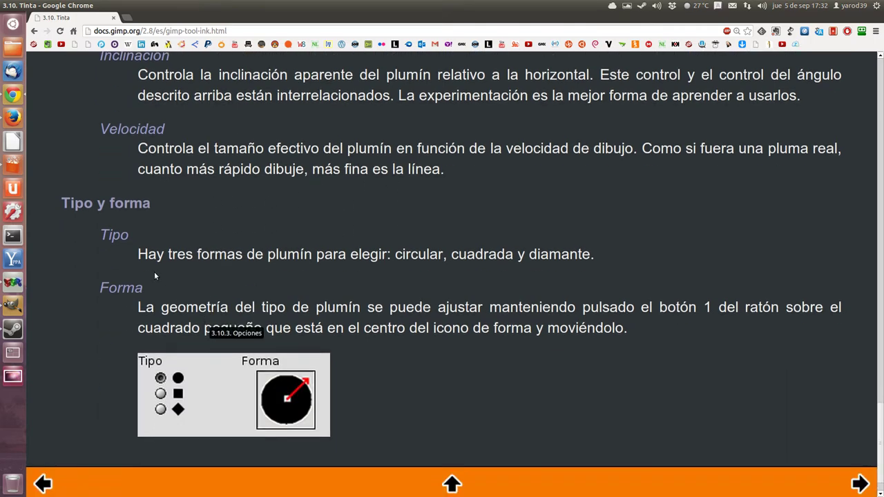
scroll(153, 271, "down", 1)
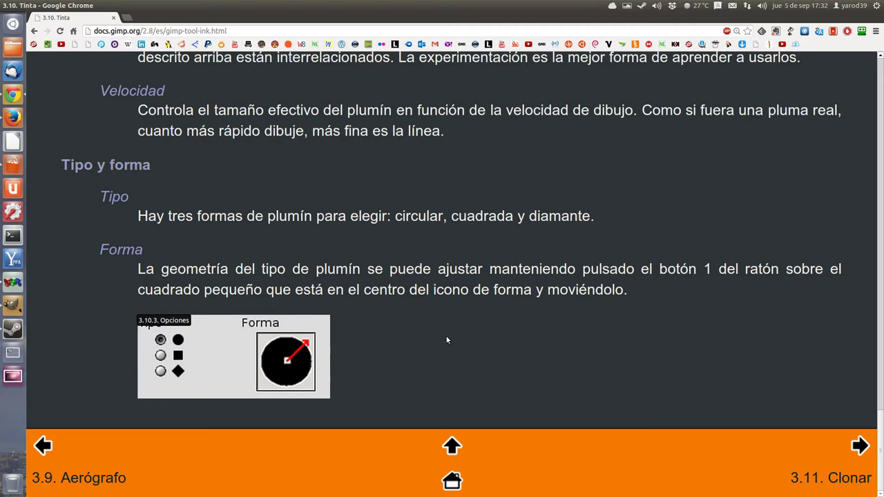
Back in GIMP, tap a small ink dot beside the zigzag and check the screen recorder.
left_click(13, 306)
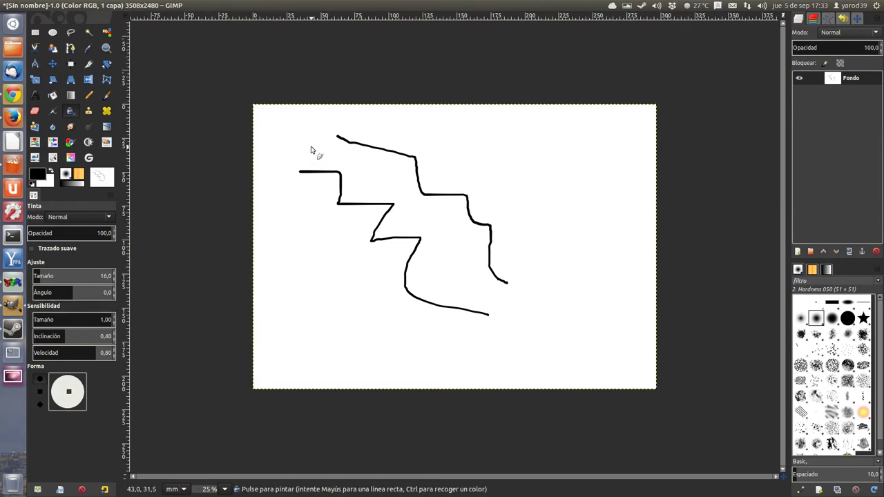
left_click(367, 186)
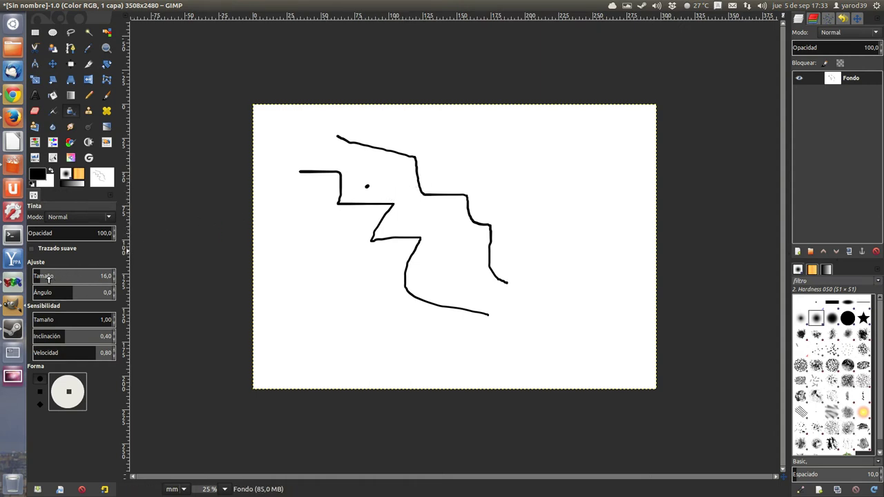
left_click(18, 282)
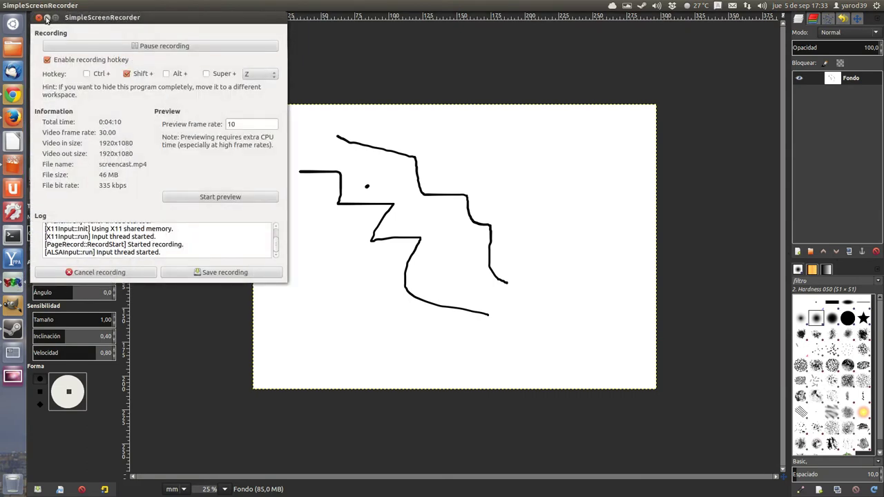
left_click(47, 17)
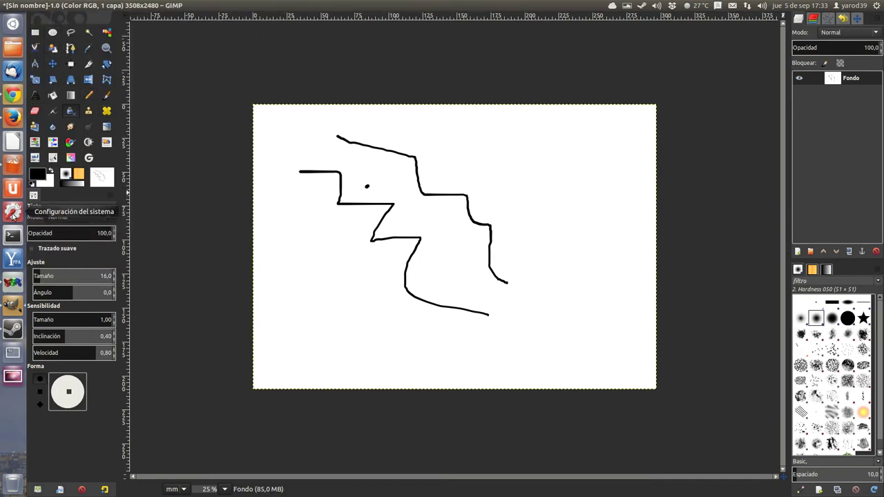
left_click(14, 214)
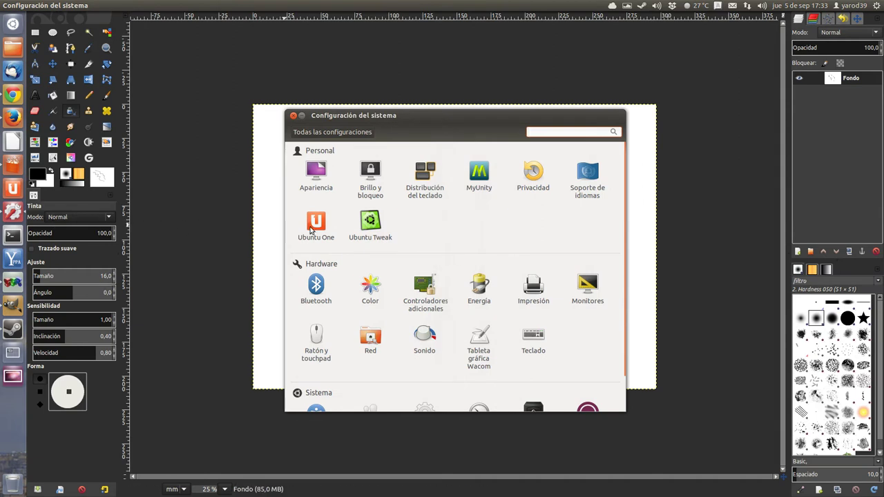
left_click(480, 339)
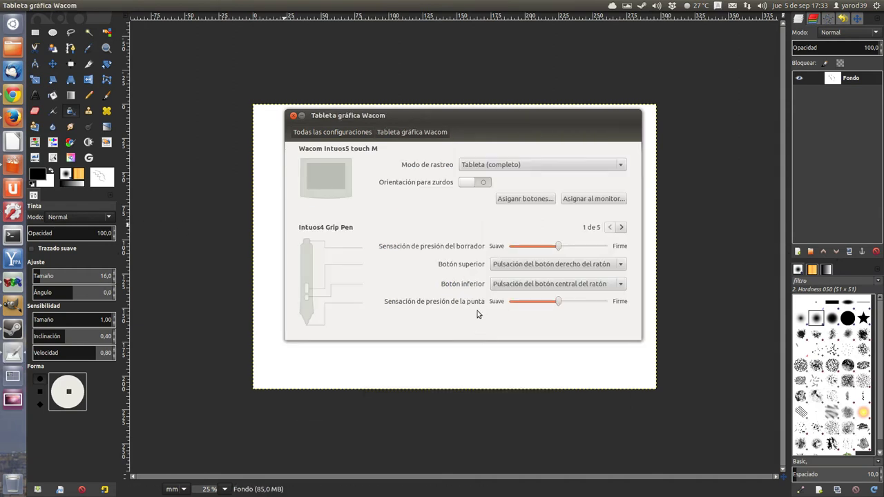
left_click(524, 202)
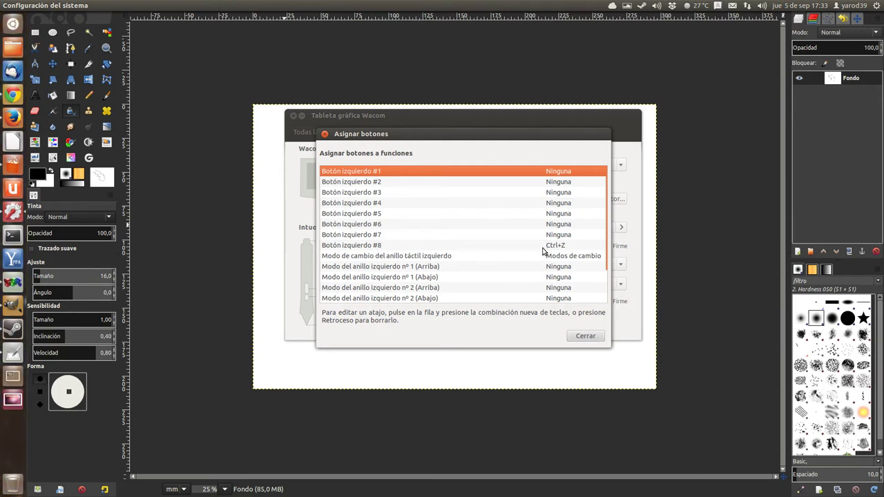
left_click(584, 335)
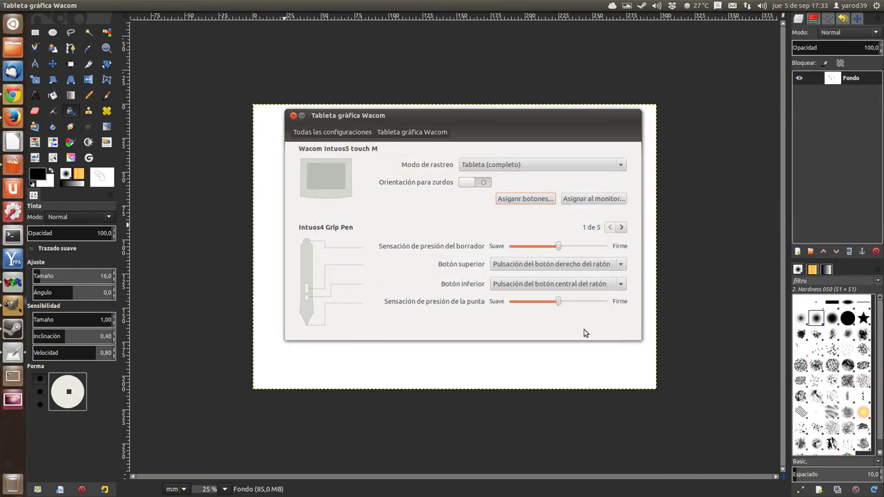
left_click(293, 116)
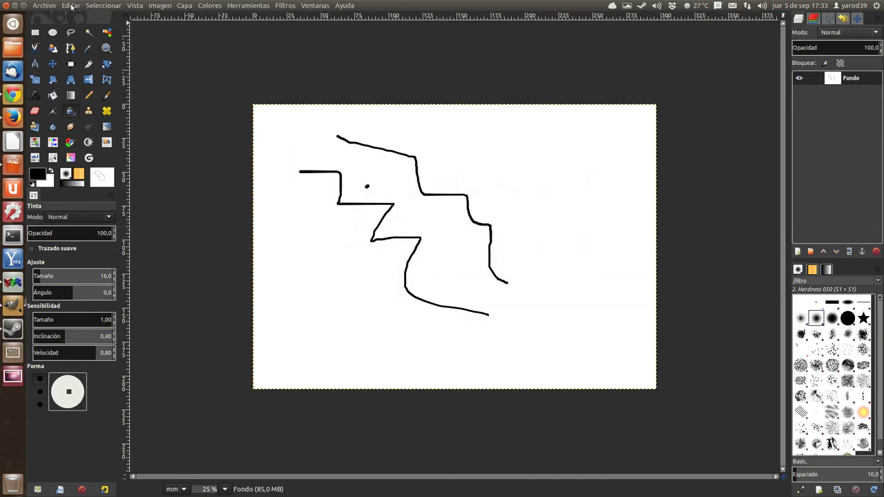
Undo the stray dot with Editar > Deshacer Tinta and ink an open arc with an ellipse.
left_click(72, 7)
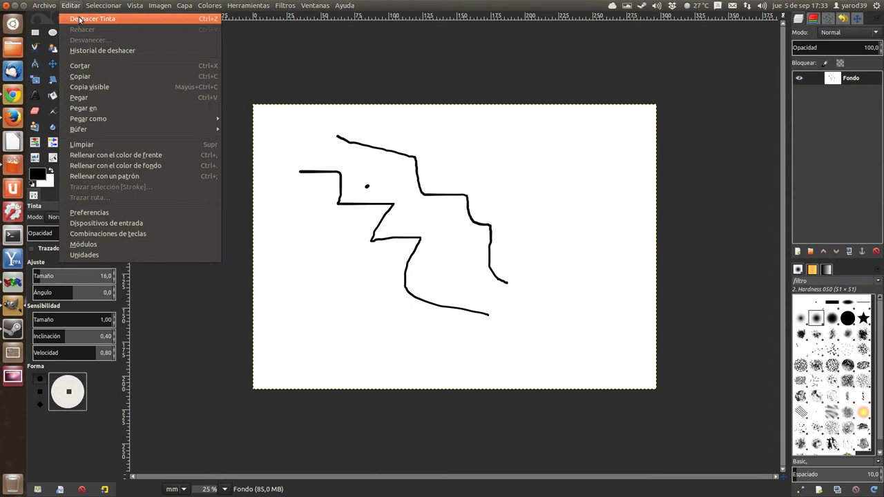
left_click(79, 19)
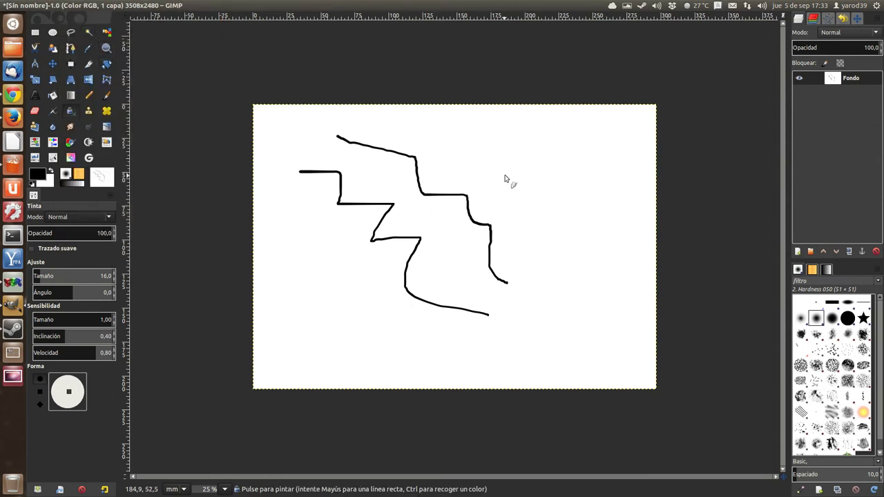
left_click_drag(528, 167, 561, 220)
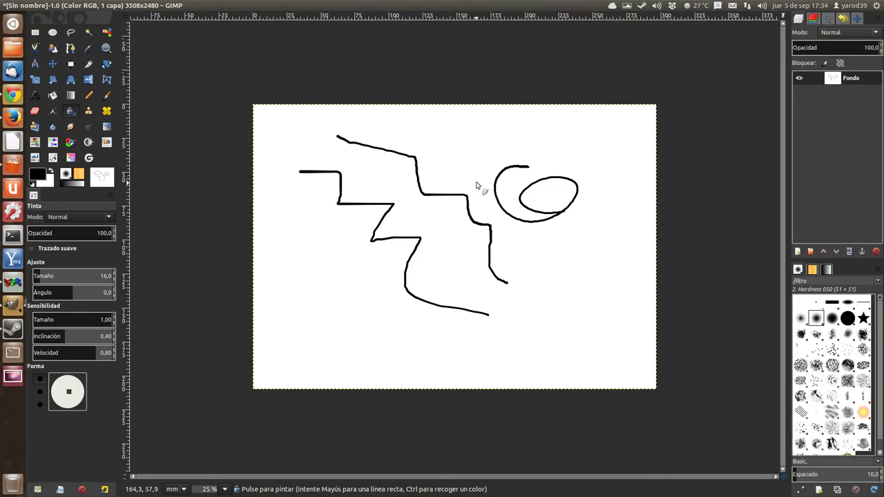
Paint an ink blob left of the circle, plus a squiggle and curved stroke below it.
left_click(489, 183)
left_click_drag(494, 185, 497, 186)
left_click_drag(496, 184, 495, 176)
left_click_drag(502, 224, 523, 260)
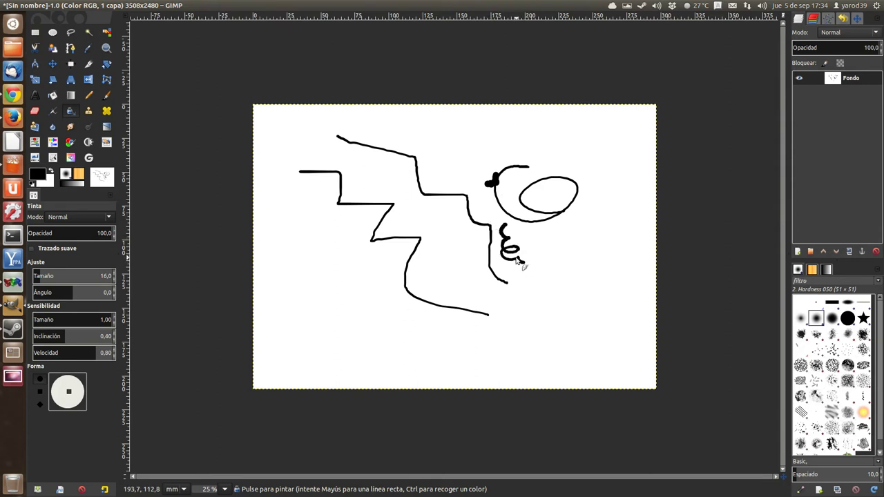
mouse_move(536, 255)
left_mouse_down()
mouse_move(570, 255)
mouse_move(540, 302)
mouse_move(514, 306)
left_mouse_up()
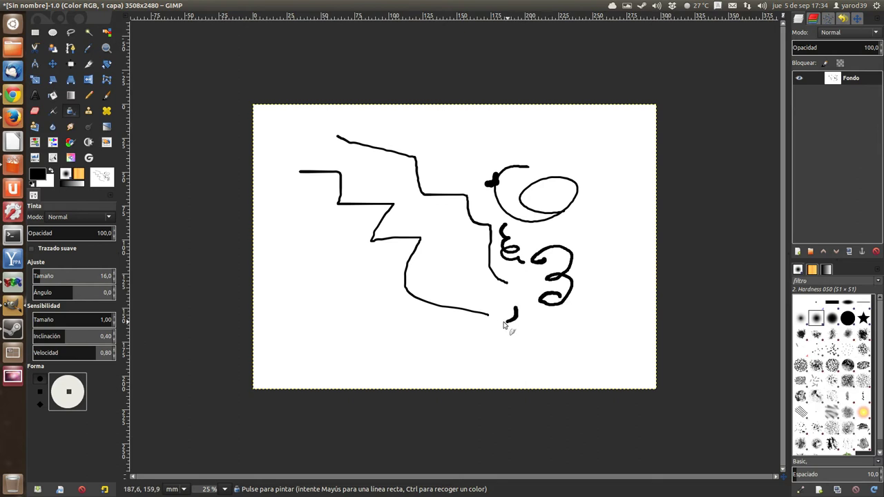
Add a dot and blob near the lower lines and a row of loops leftward.
left_click(470, 273)
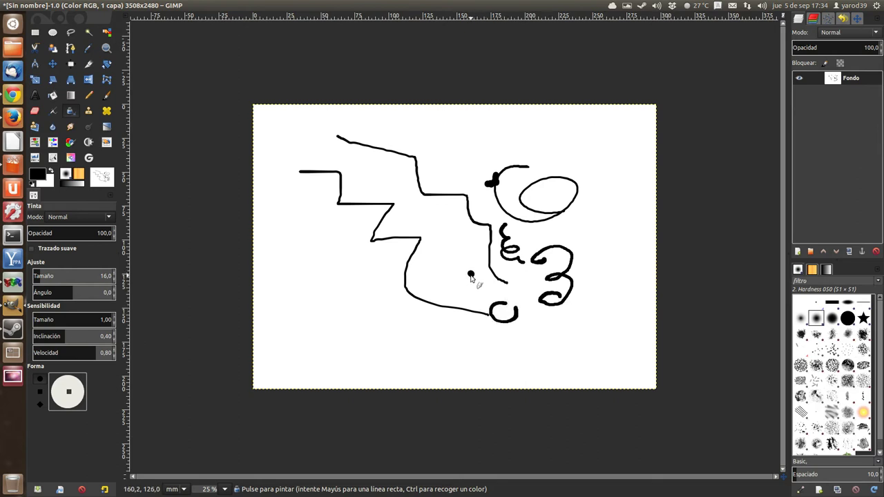
mouse_move(467, 276)
left_mouse_down()
mouse_move(435, 264)
mouse_move(399, 308)
mouse_move(354, 316)
mouse_move(347, 291)
left_mouse_up()
left_click_drag(392, 228, 389, 236)
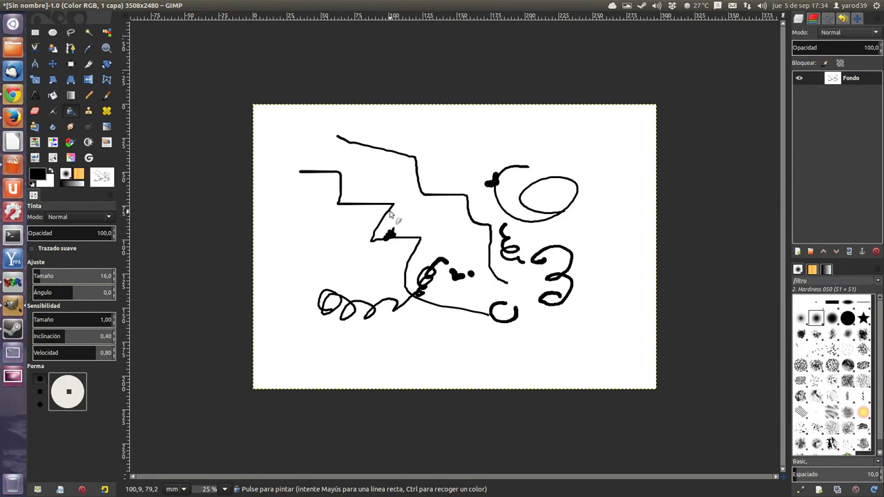
Assign Ctrl+Z (undo) to Wacom left button #8 in System Settings, then close it.
left_click(13, 212)
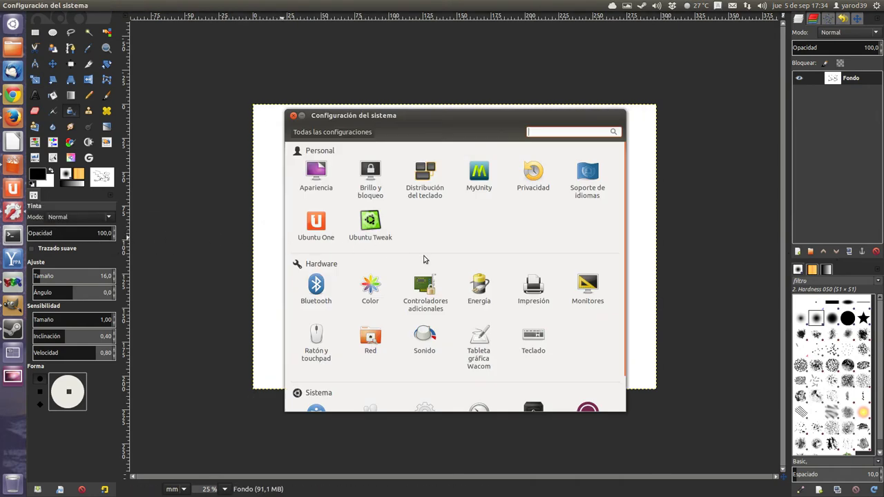
left_click(478, 340)
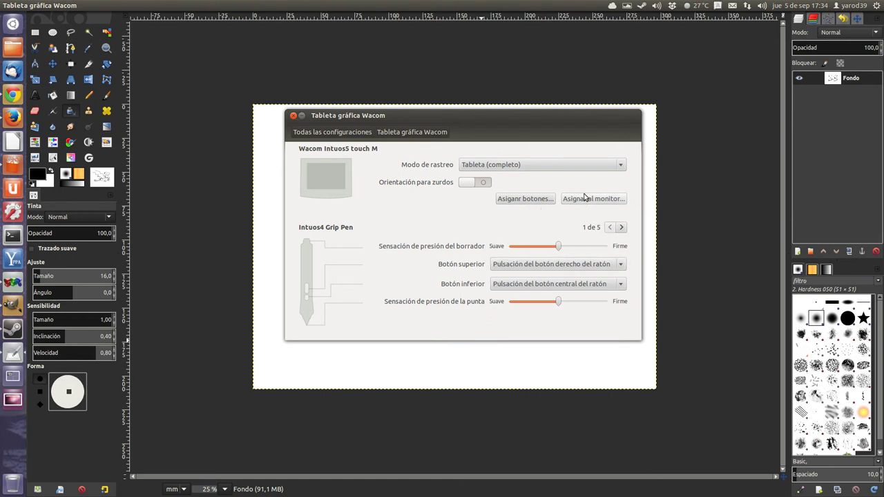
left_click(523, 200)
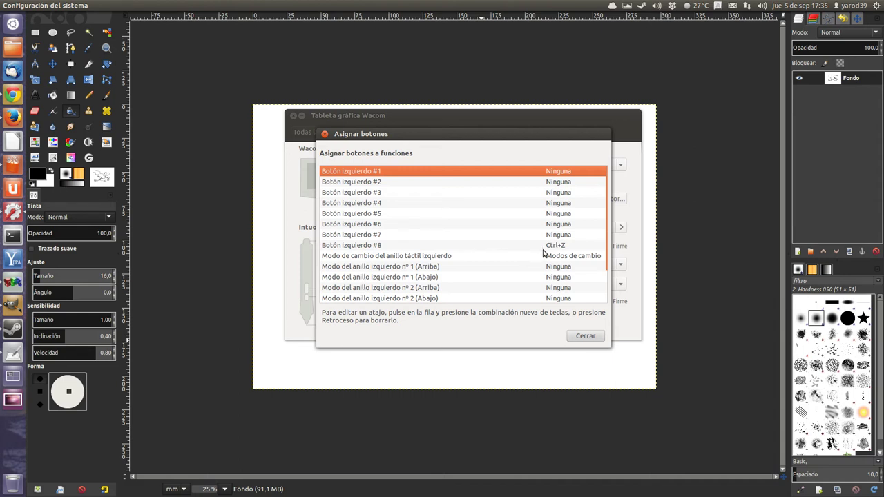
left_click(560, 246)
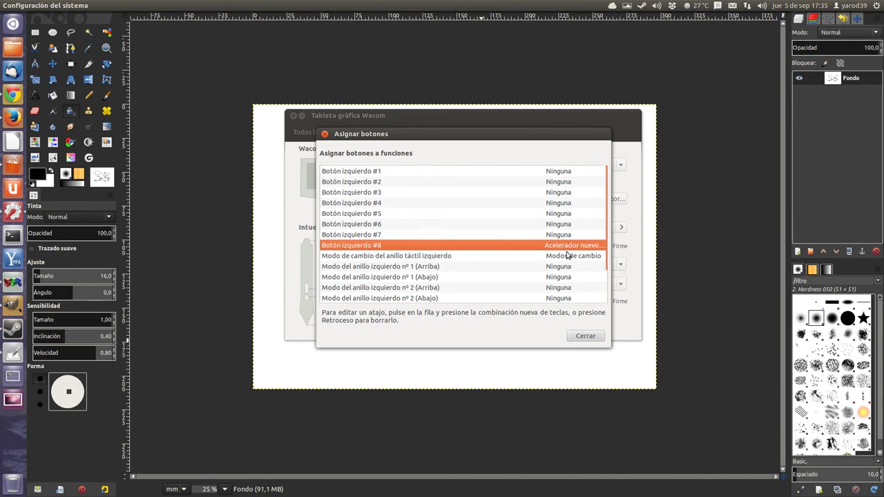
key("ctrl+z")
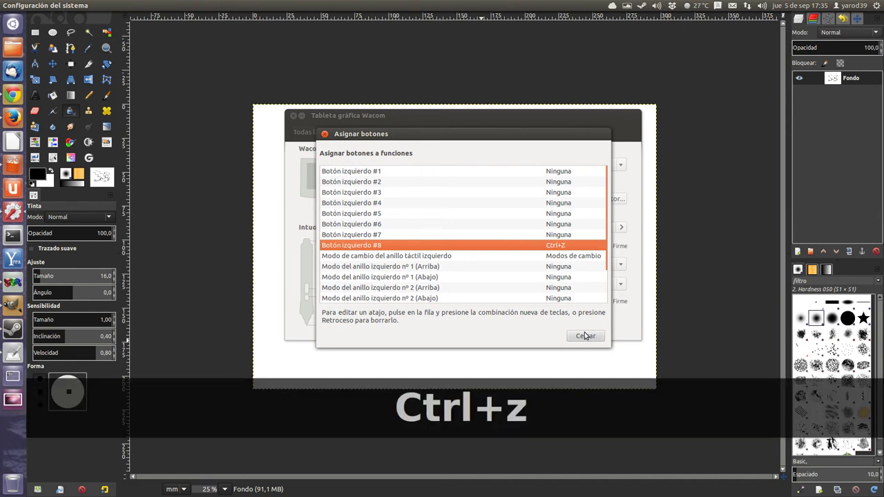
left_click(586, 335)
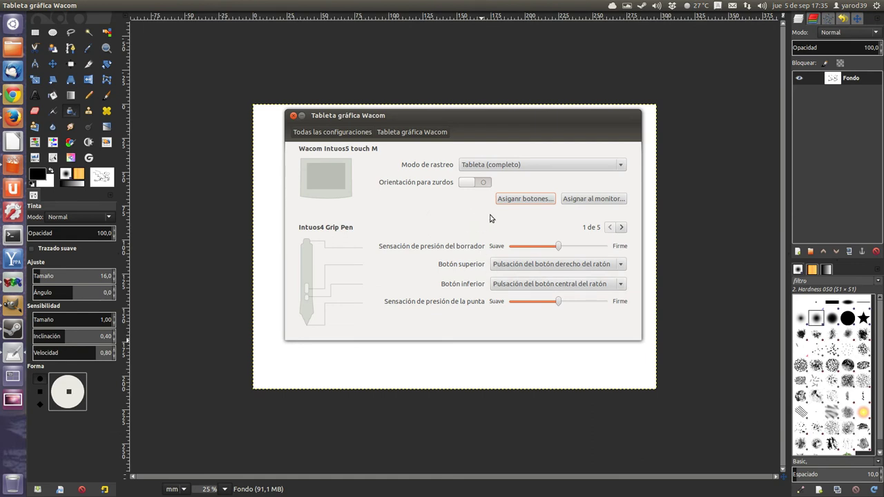
left_click(294, 116)
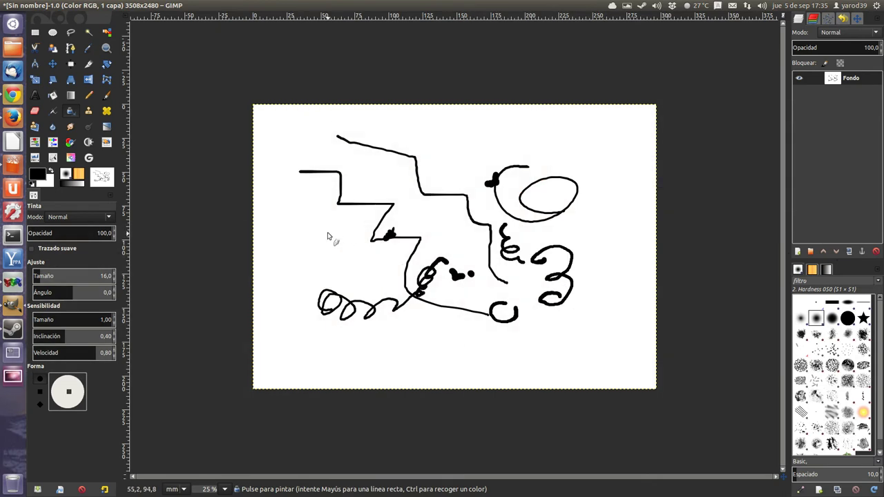
Add two small curved ink strokes, then wipe the layer white with Editar > Limpiar.
mouse_move(333, 227)
left_mouse_down()
mouse_move(312, 249)
mouse_move(325, 261)
left_mouse_up()
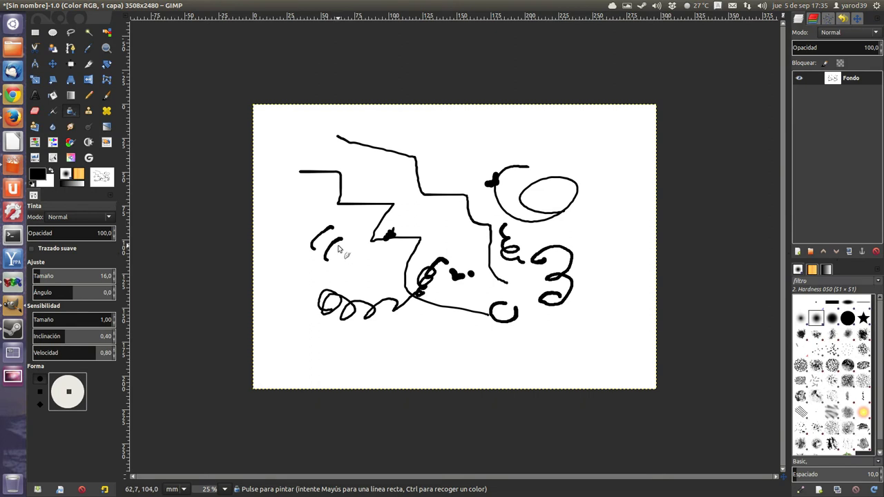
left_click_drag(335, 243, 340, 256)
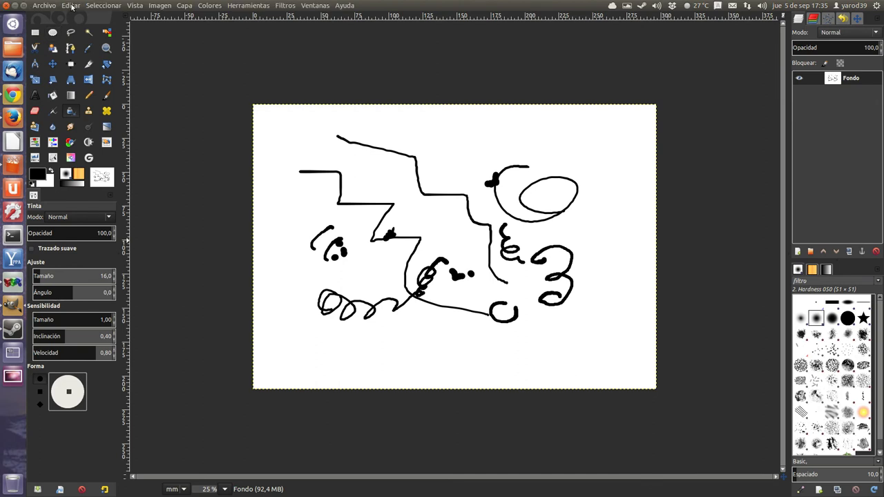
left_click(71, 6)
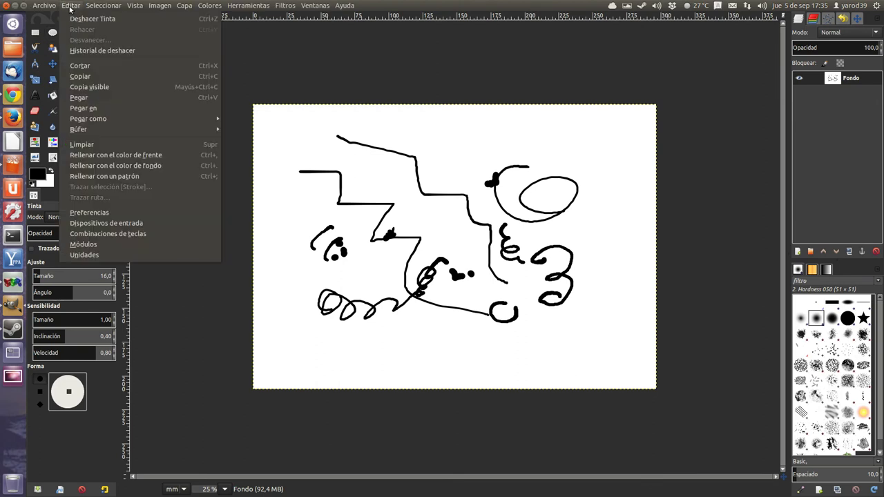
left_click(82, 145)
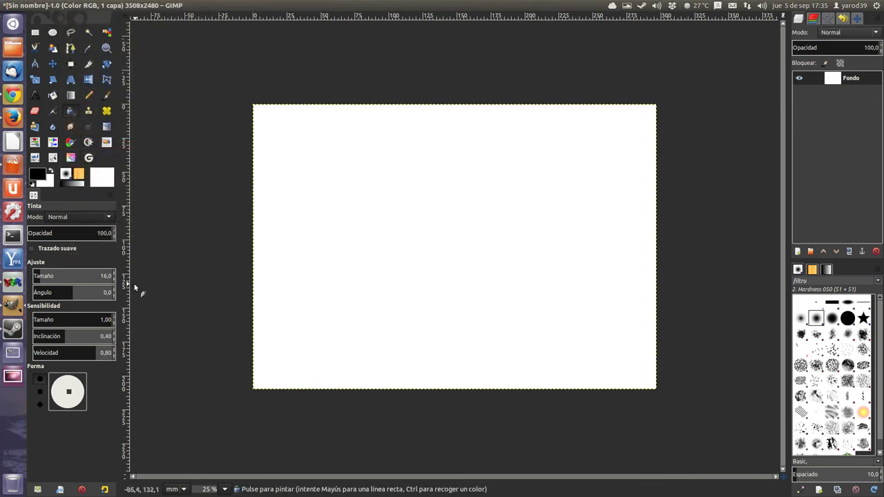
Shrink the ink size to 13,9, test faint low-opacity strokes, then restore Opacidad to 100.
left_click_drag(41, 276, 31, 280)
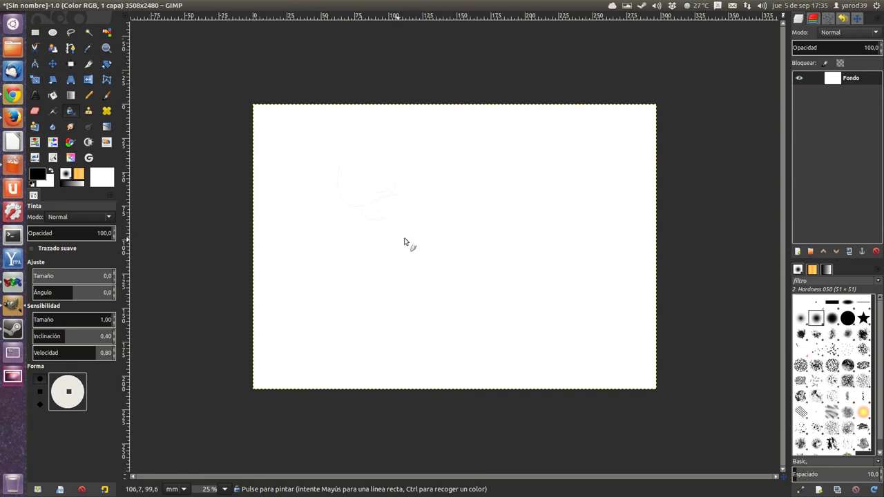
left_click(32, 233)
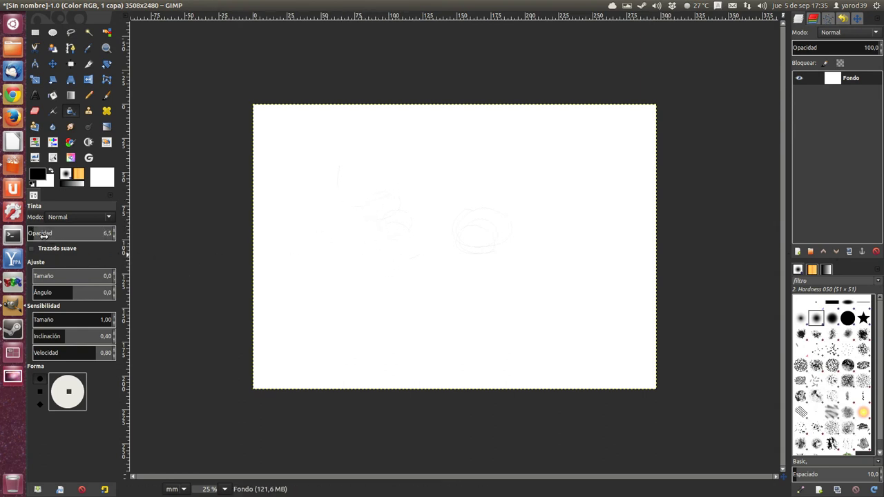
left_click(38, 234)
left_click_drag(45, 236, 113, 233)
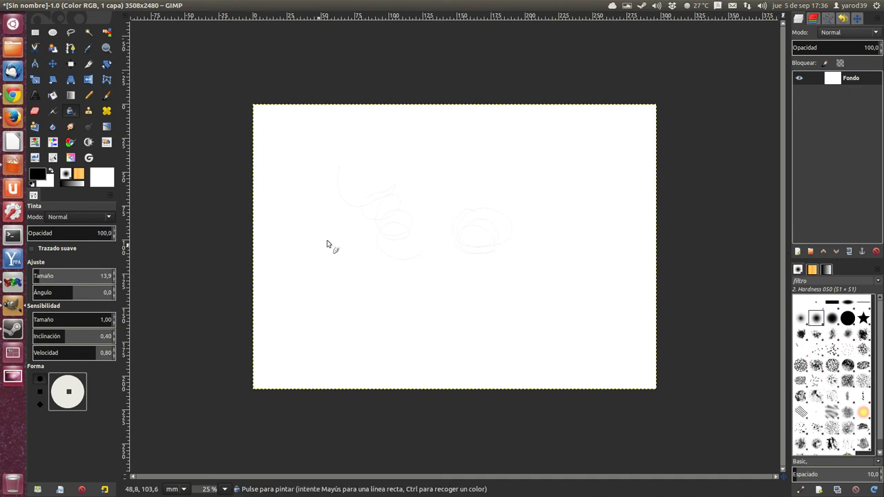
Draw a cartoon face in black ink with two eyes, a smile, head outline, legs and ear.
mouse_move(354, 215)
left_mouse_down()
mouse_move(341, 217)
mouse_move(363, 260)
left_mouse_up()
mouse_move(358, 219)
left_mouse_down()
mouse_move(366, 258)
mouse_move(358, 238)
left_mouse_up()
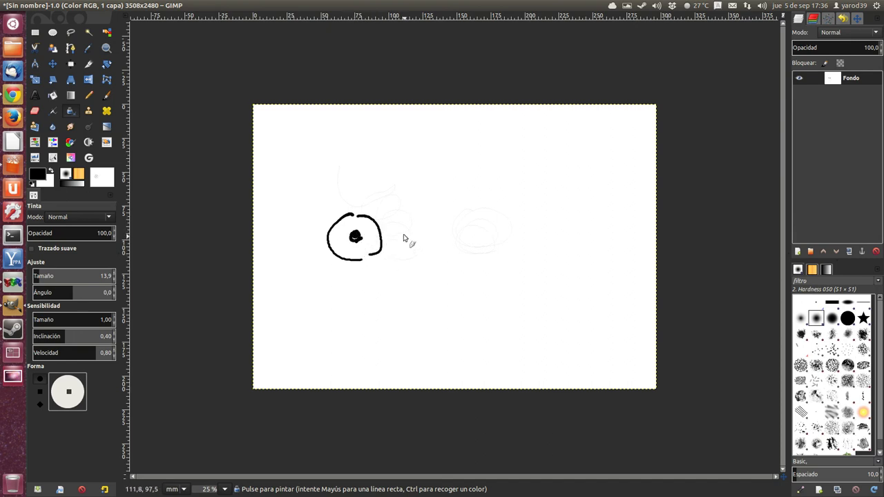
left_click_drag(403, 221, 395, 253)
mouse_move(408, 220)
left_mouse_down()
mouse_move(408, 250)
mouse_move(402, 238)
left_mouse_up()
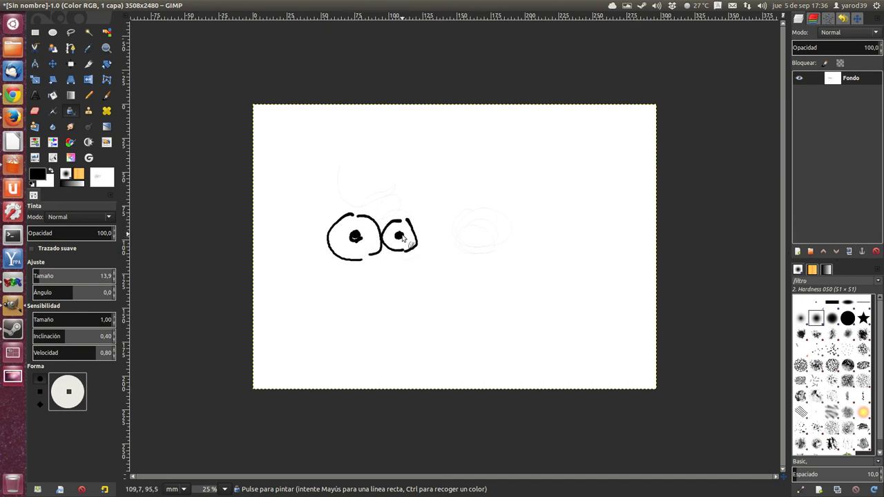
left_click_drag(317, 261, 432, 262)
mouse_move(357, 199)
left_mouse_down()
mouse_move(331, 293)
mouse_move(410, 293)
mouse_move(369, 300)
mouse_move(355, 317)
left_mouse_up()
left_click_drag(401, 293, 408, 311)
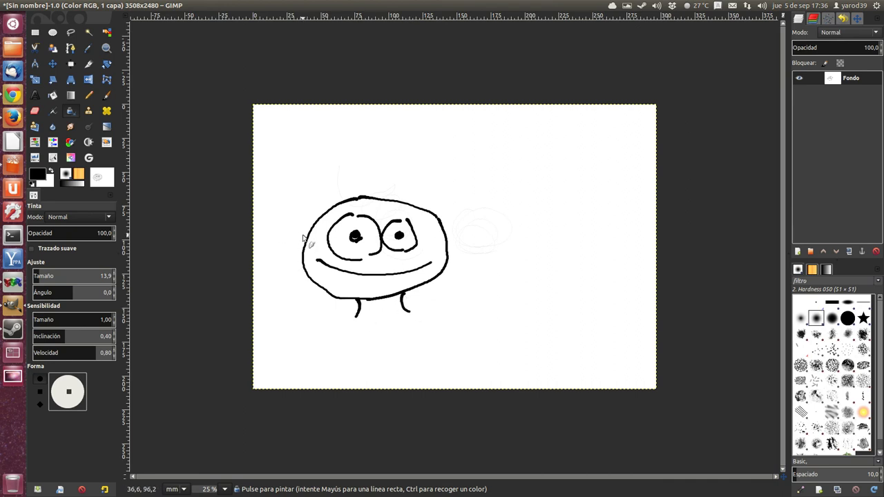
left_click_drag(302, 237, 295, 255)
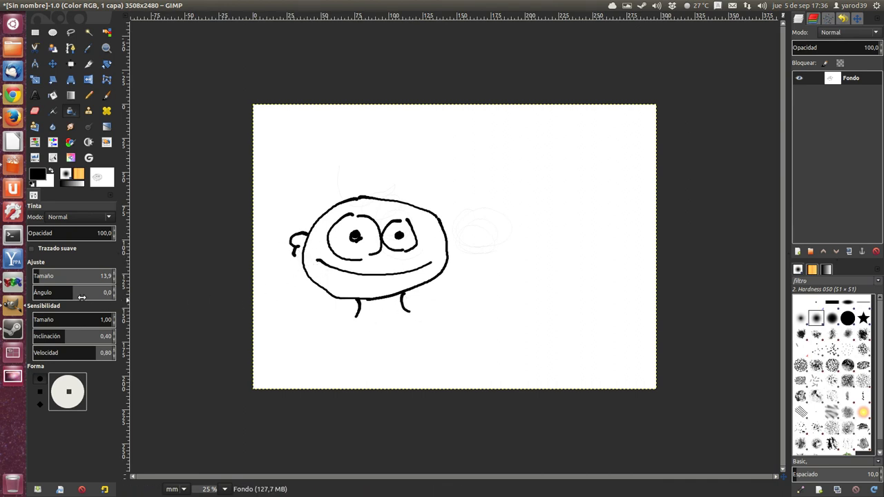
Tilt the ink Ángulo to about -50 and draw zigzags above and right of the face.
left_click_drag(67, 293, 50, 294)
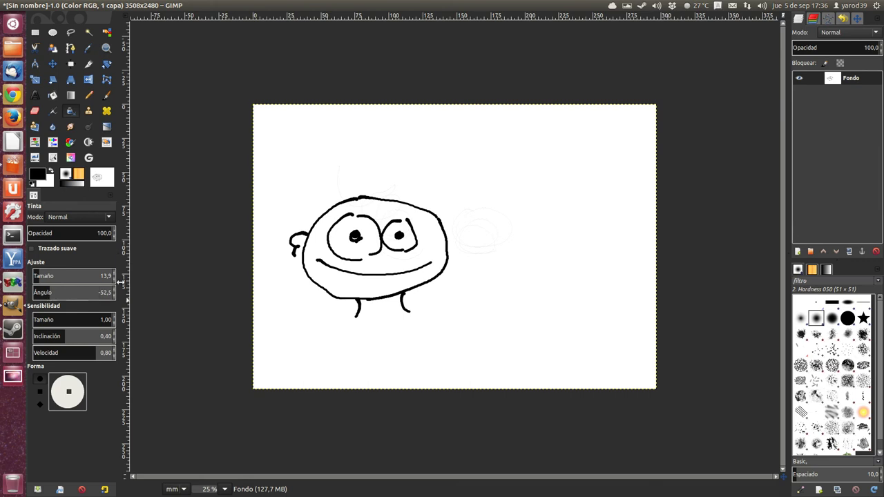
mouse_move(334, 160)
left_mouse_down()
mouse_move(399, 151)
mouse_move(404, 173)
mouse_move(461, 194)
left_mouse_up()
left_click_drag(73, 294, 137, 292)
mouse_move(535, 274)
left_mouse_down()
mouse_move(500, 293)
mouse_move(522, 331)
left_mouse_up()
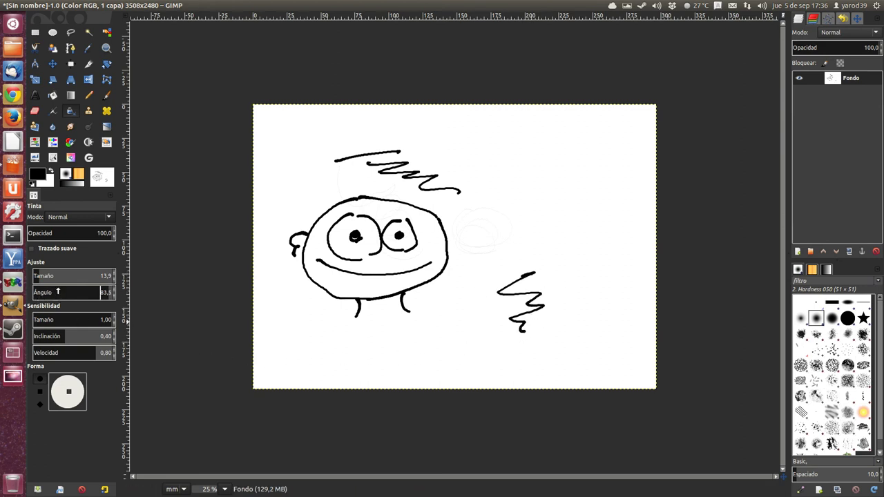
Set ink Ángulo to -90 and size sensitivity to 0, then draw test loops below the face.
left_click_drag(58, 292, 31, 294)
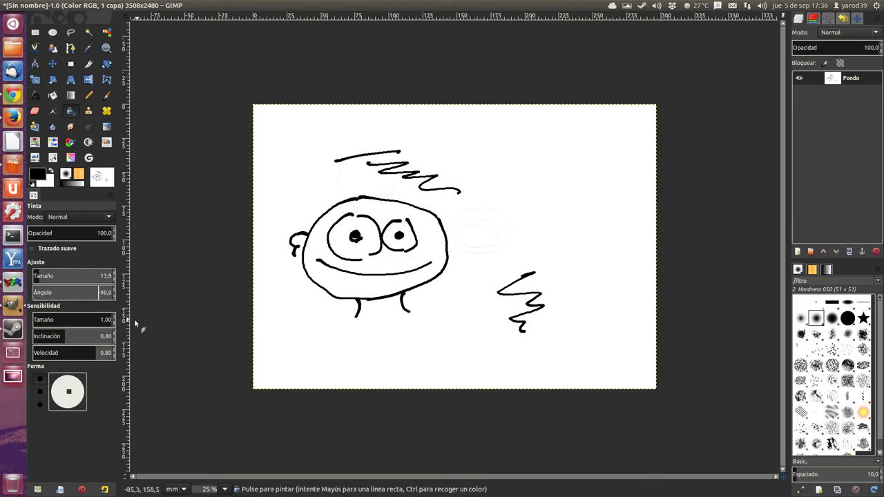
left_click_drag(103, 319, 31, 324)
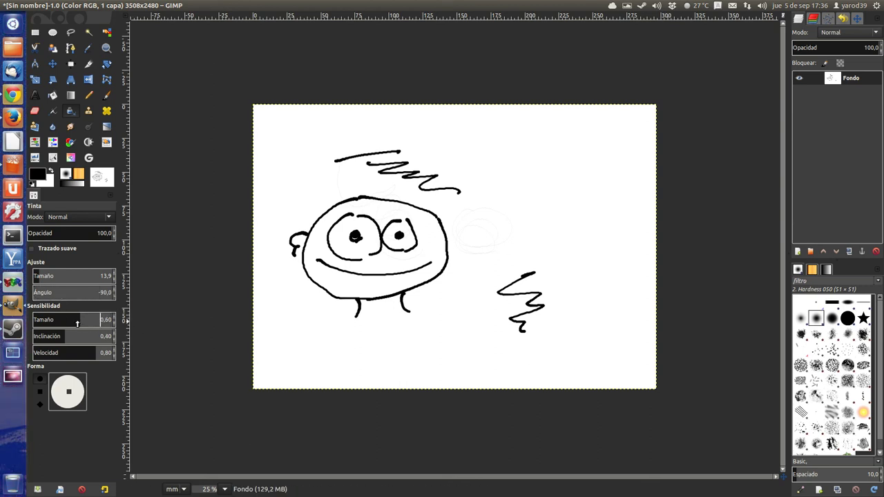
type("0")
mouse_move(296, 322)
left_mouse_down()
mouse_move(307, 344)
mouse_move(356, 341)
left_mouse_up()
left_click_drag(445, 331, 499, 339)
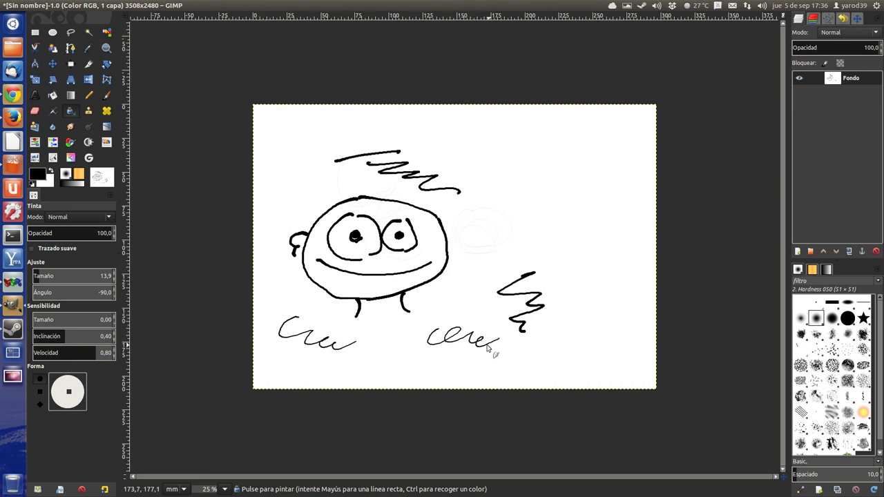
Test loops with tilt sensitivity at 0,61 then 0, restoring size sensitivity to 1,00.
left_click(82, 329)
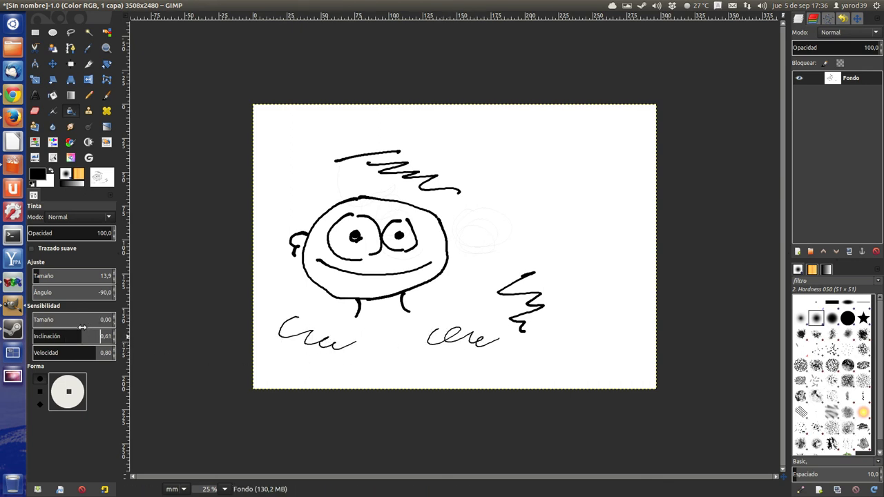
left_click_drag(81, 324, 113, 319)
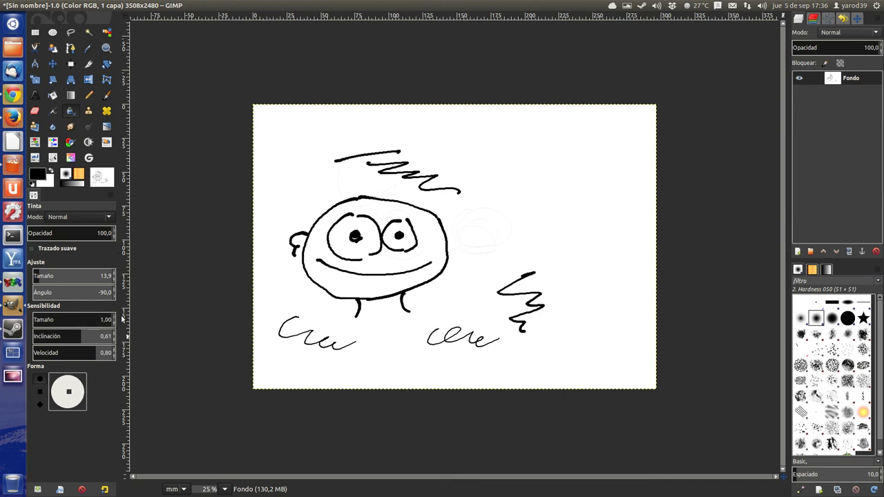
mouse_move(565, 199)
left_mouse_down()
mouse_move(536, 228)
mouse_move(591, 231)
mouse_move(592, 276)
mouse_move(607, 299)
left_mouse_up()
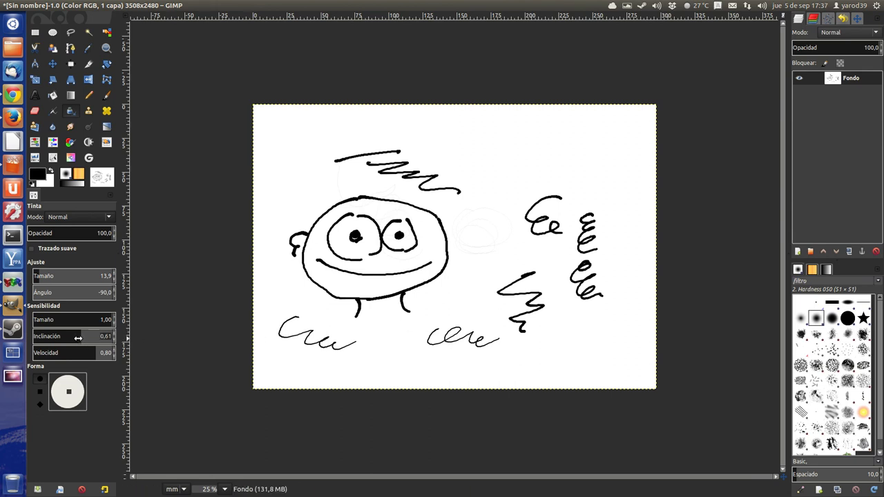
left_click_drag(77, 337, 26, 344)
mouse_move(282, 280)
left_mouse_down()
mouse_move(264, 293)
mouse_move(315, 310)
left_mouse_up()
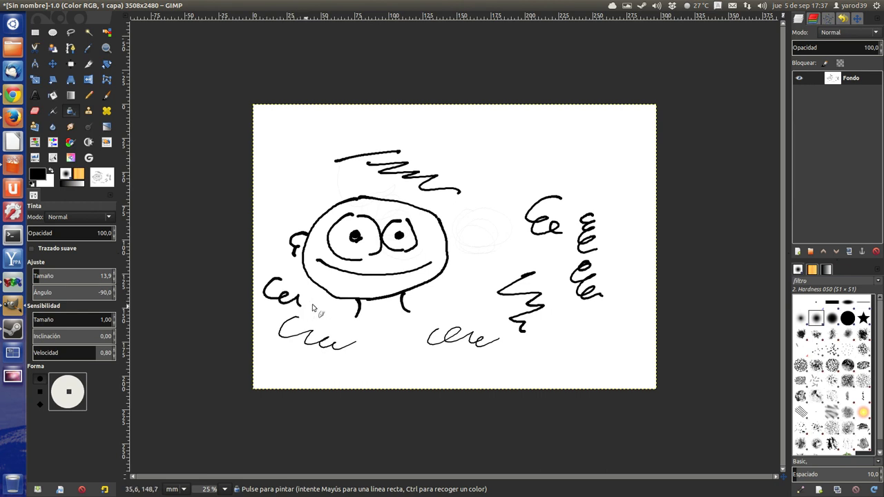
left_click_drag(521, 156, 481, 212)
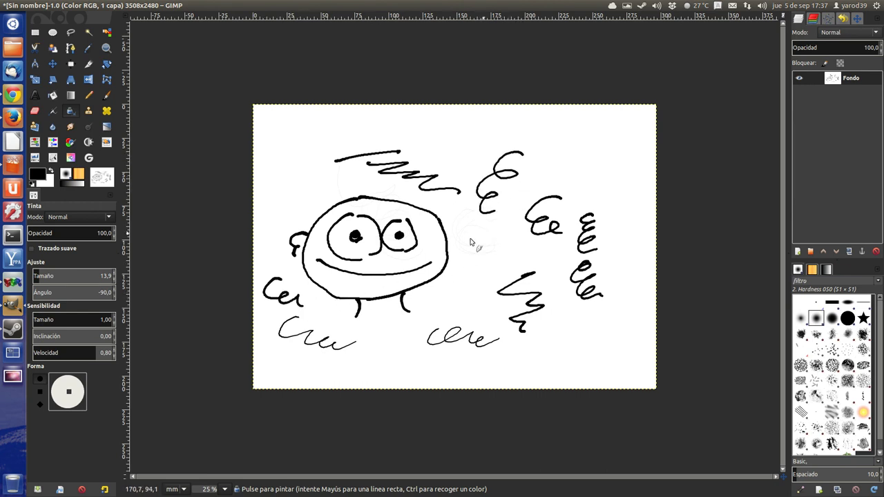
Raise tilt and speed sensitivity to 1,00, drawing upper-right loops and a fast diagonal stroke.
left_click_drag(40, 336, 113, 337)
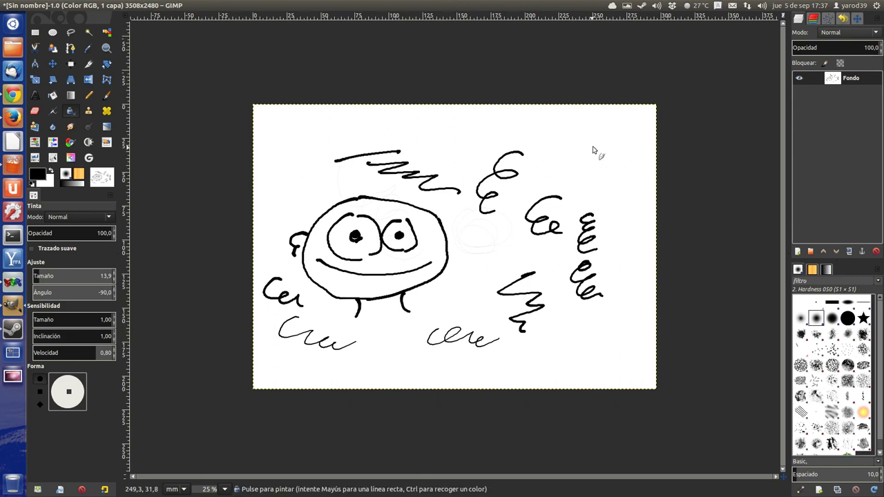
left_click_drag(592, 143, 624, 205)
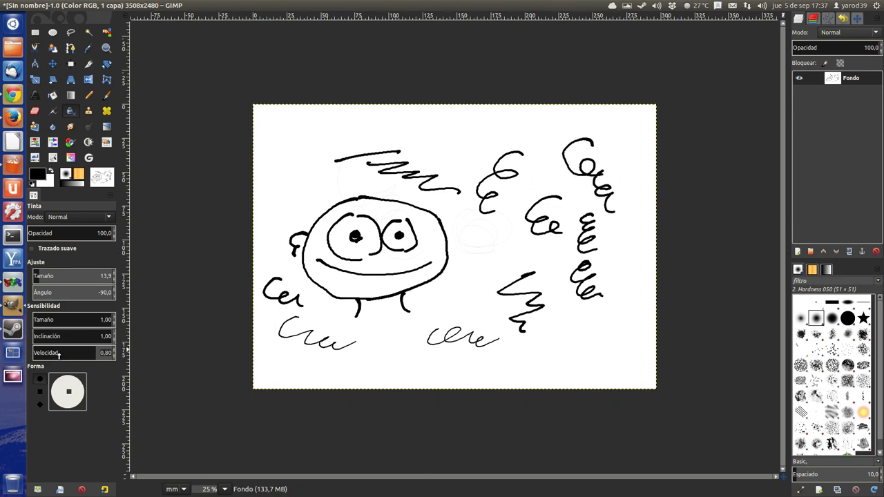
left_click_drag(60, 354, 111, 354)
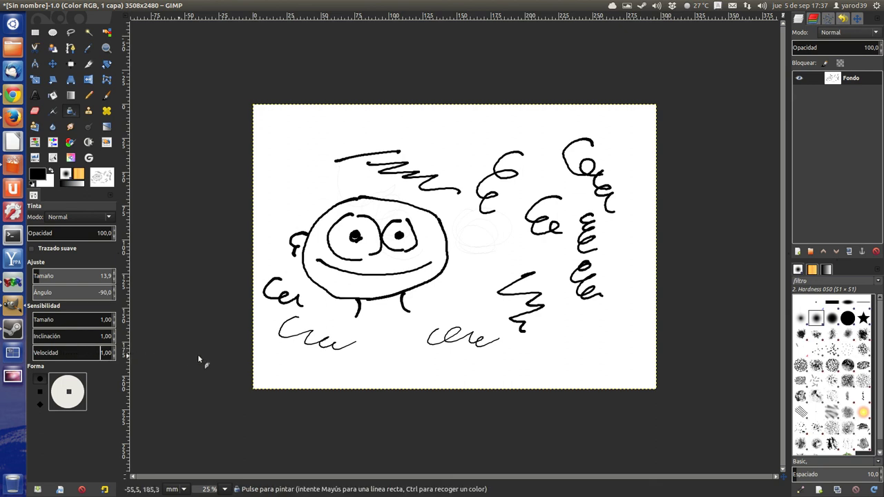
left_click_drag(268, 364, 622, 185)
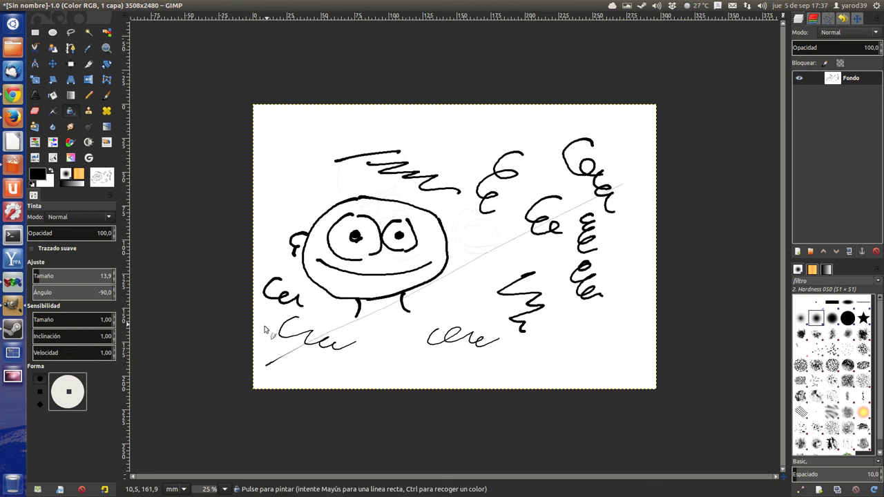
Try square and diamond ink tips, then the round tip, painting over the lower loops.
left_click(40, 391)
left_click(40, 406)
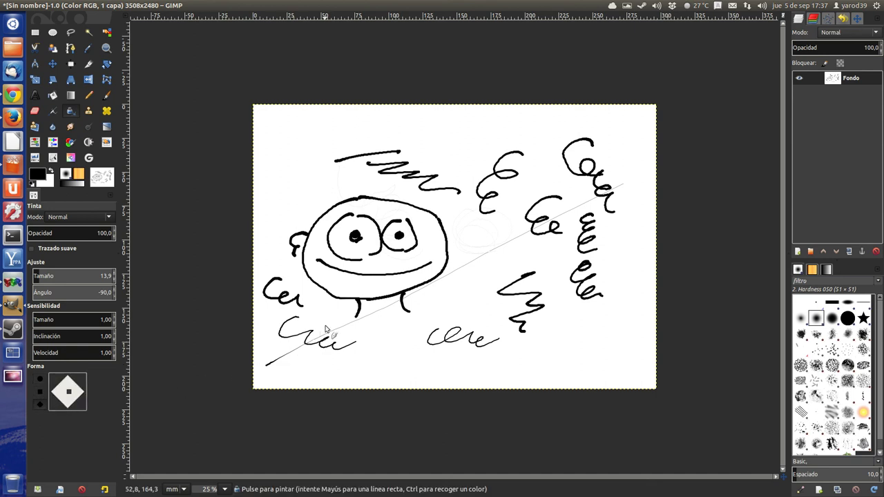
mouse_move(321, 323)
left_mouse_down()
mouse_move(346, 339)
mouse_move(379, 341)
left_mouse_up()
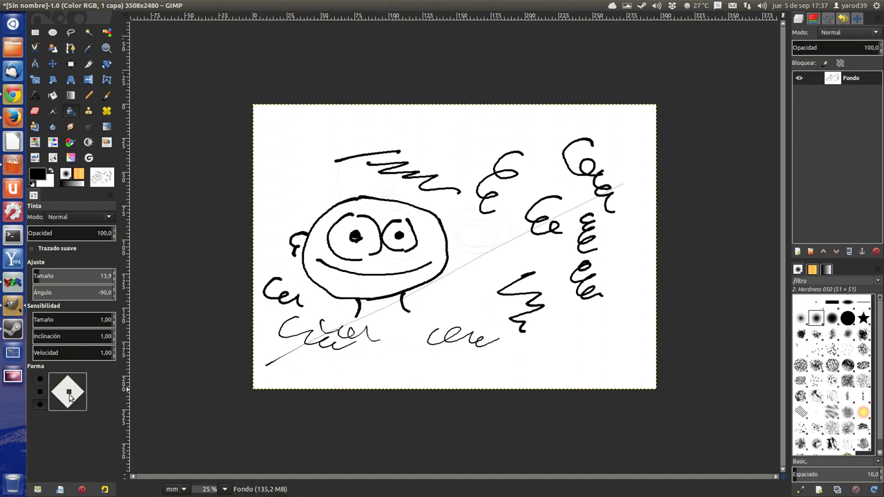
left_click(39, 379)
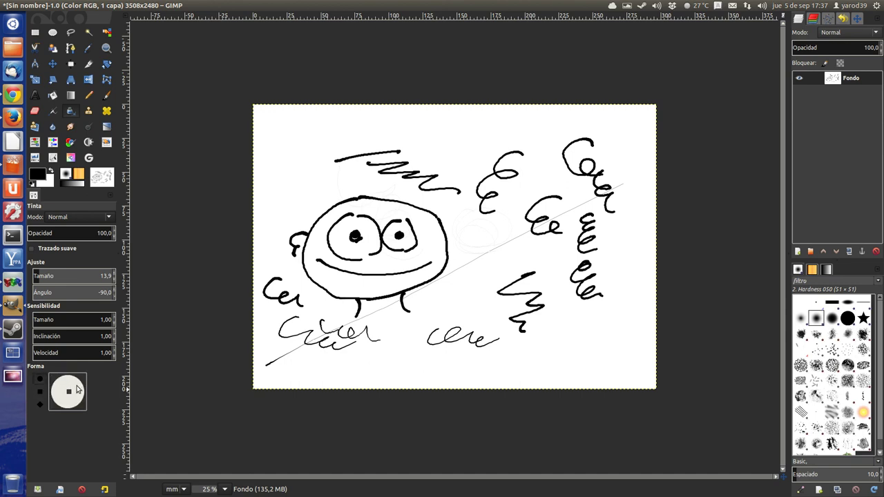
mouse_move(372, 337)
left_mouse_down()
mouse_move(375, 330)
mouse_move(402, 340)
mouse_move(421, 324)
left_mouse_up()
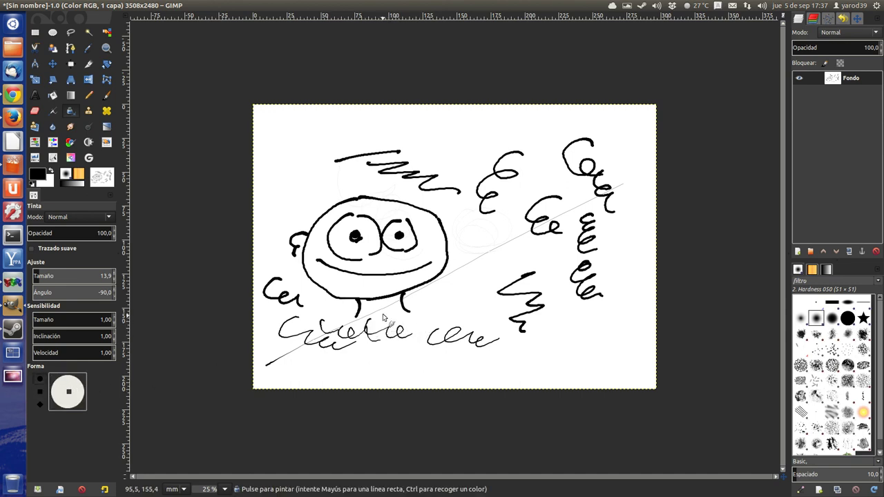
mouse_move(53, 6)
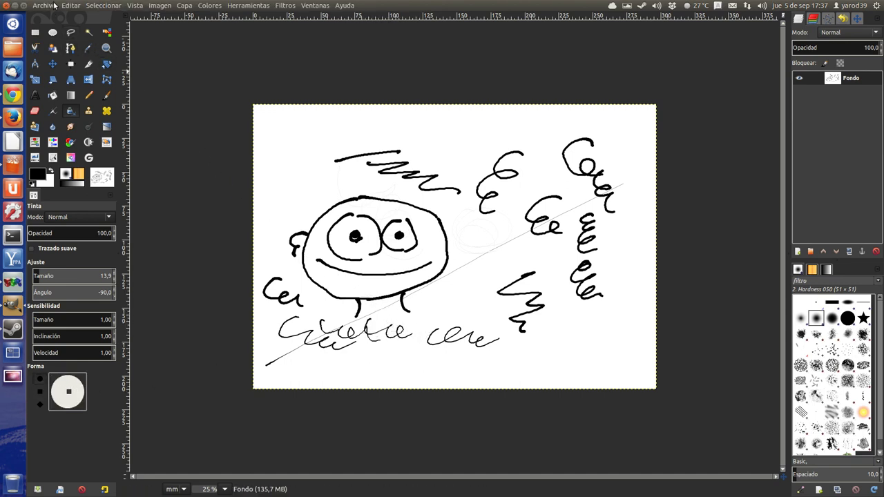
Undo the last two ink strokes with Editar > Deshacer Tinta.
left_click(68, 6)
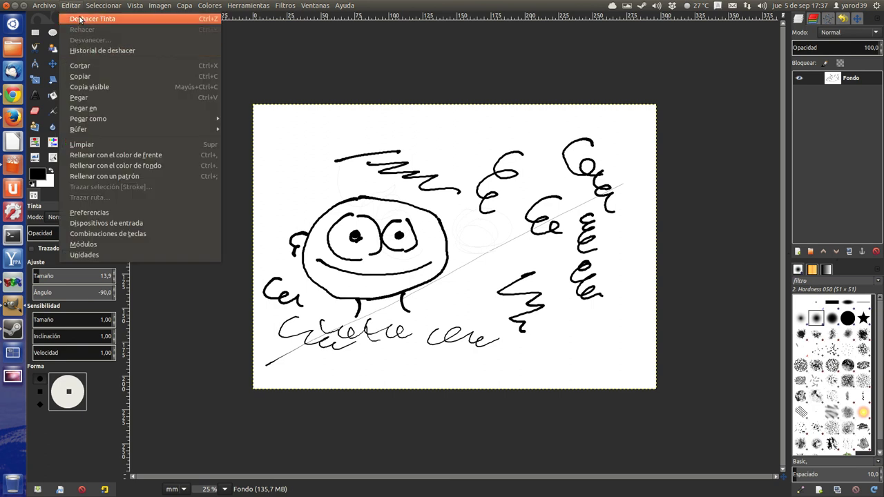
left_click(84, 18)
left_click(78, 7)
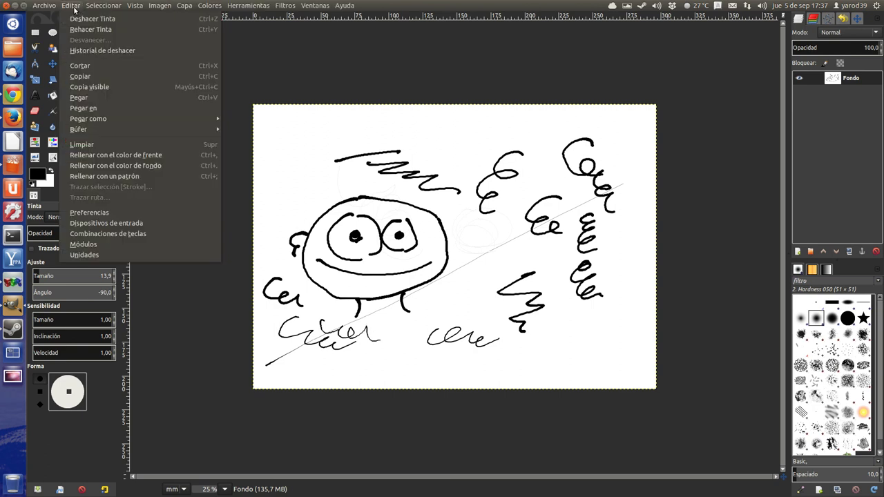
left_click(80, 20)
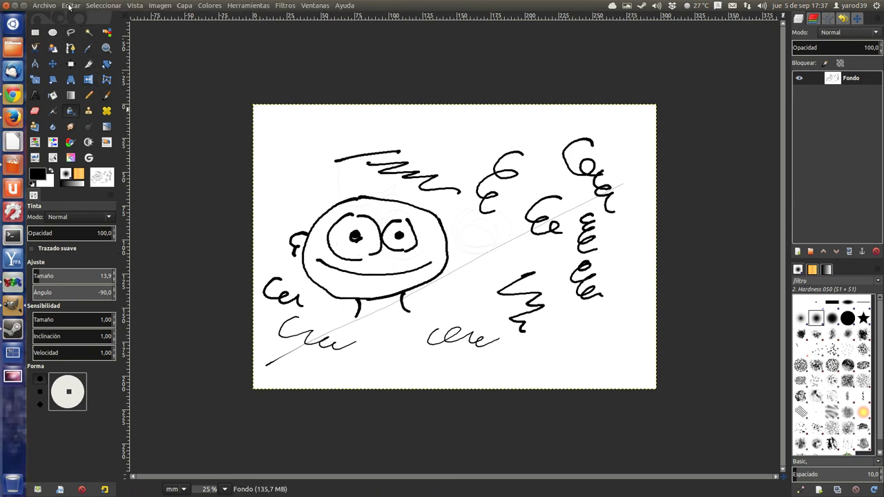
Wipe the cartoon face and all ink strokes with Editar > Limpiar.
left_click(71, 5)
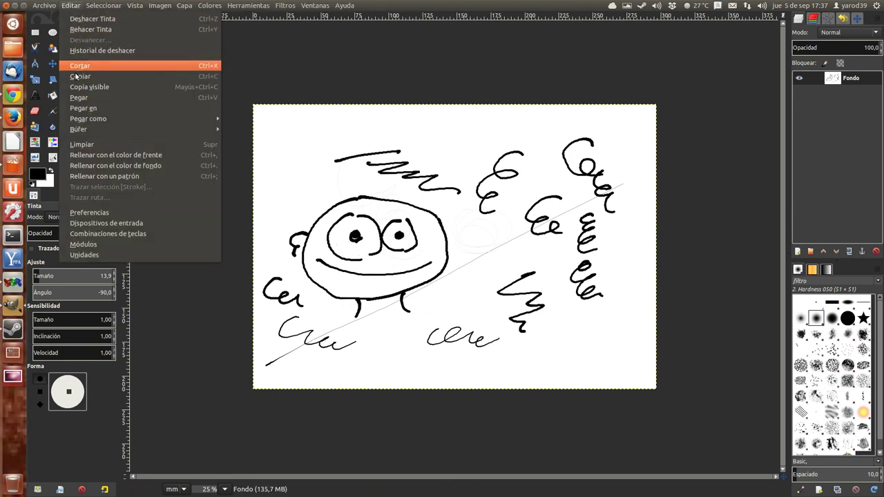
left_click(92, 145)
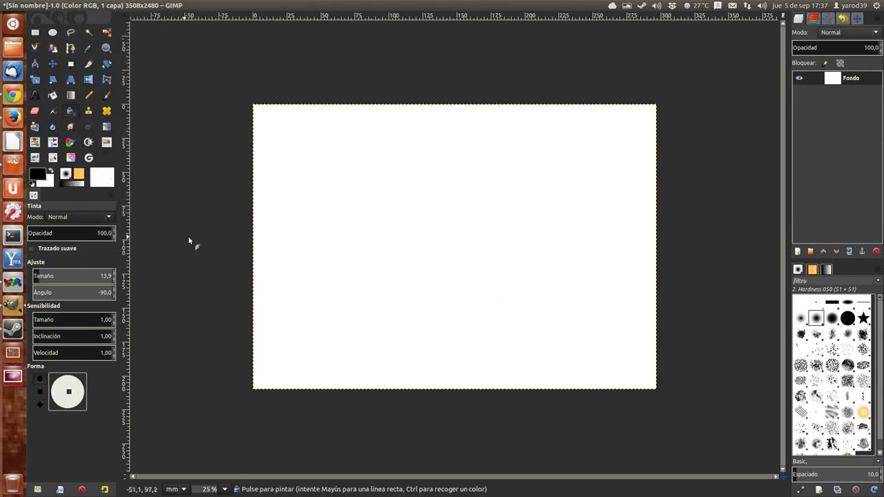